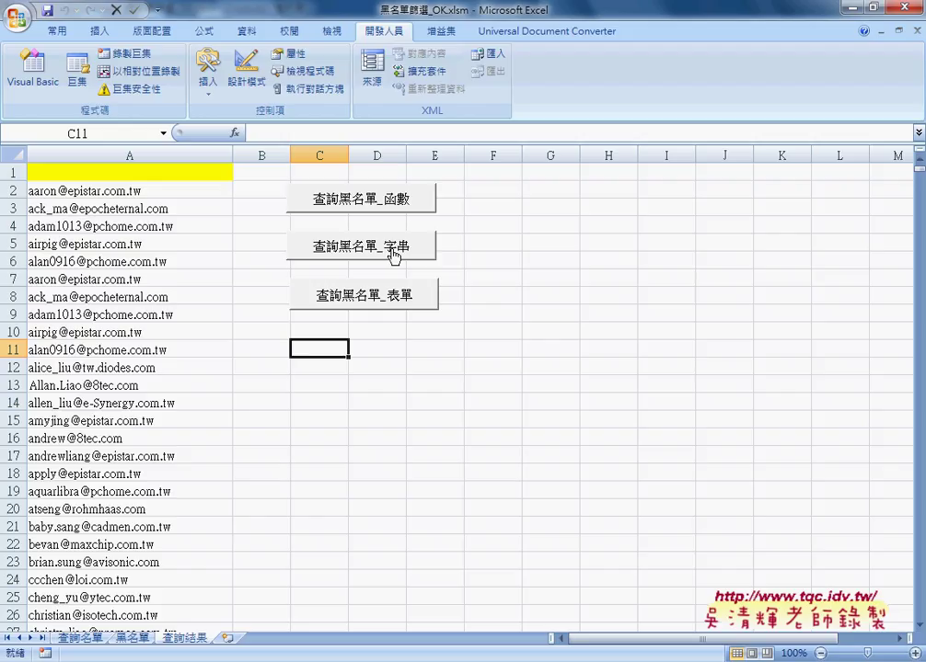
- Run the 查詢黑名單_函數 check (6.046875 s), then the faster 查詢黑名單_字串 check (1.21875 s)
{"action": "left_click", "coordinate": [380, 205]}
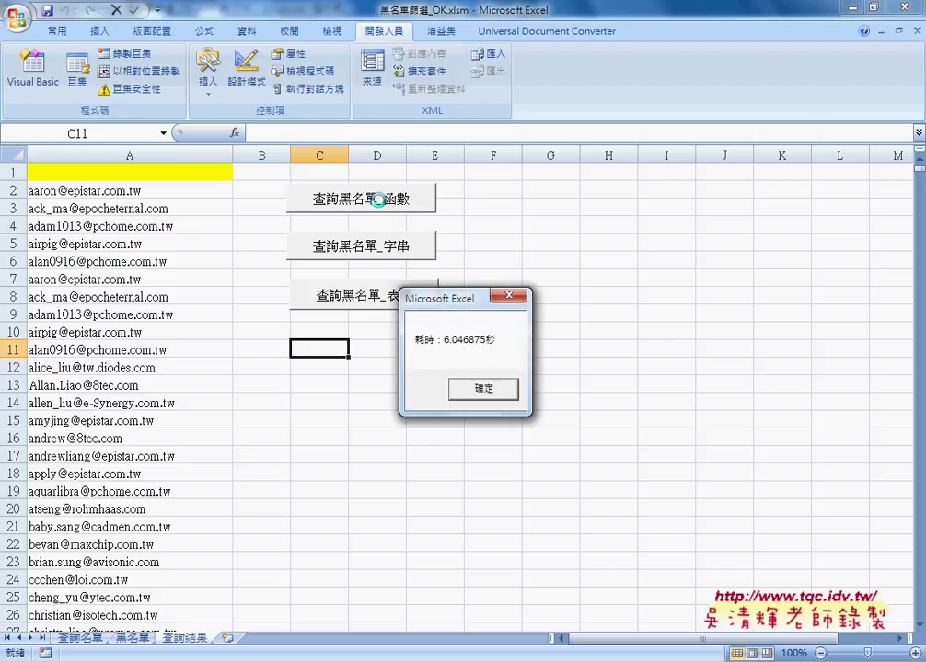
{"action": "left_click", "coordinate": [470, 392]}
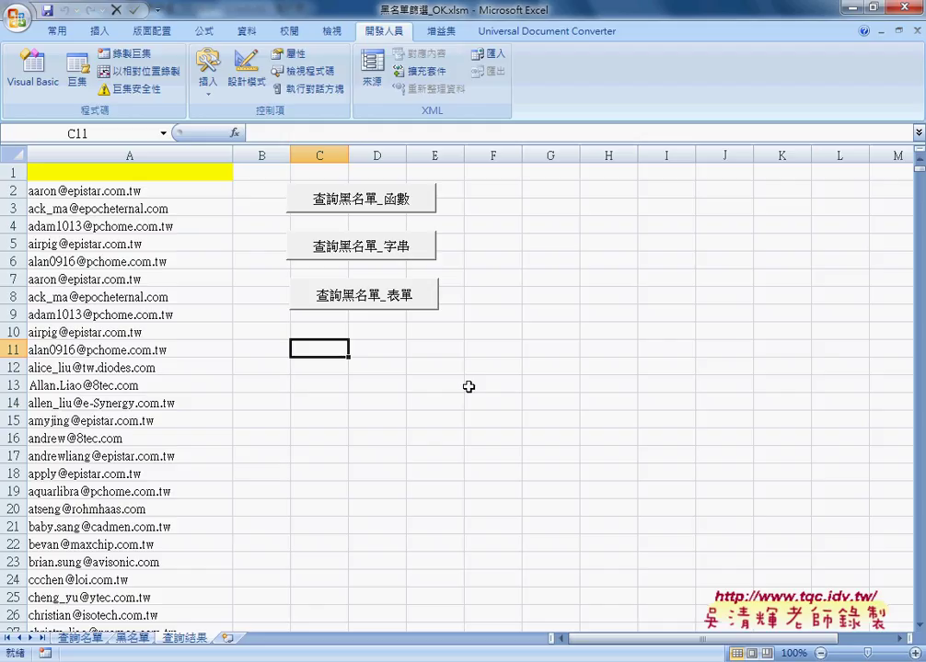
{"action": "left_click", "coordinate": [403, 245]}
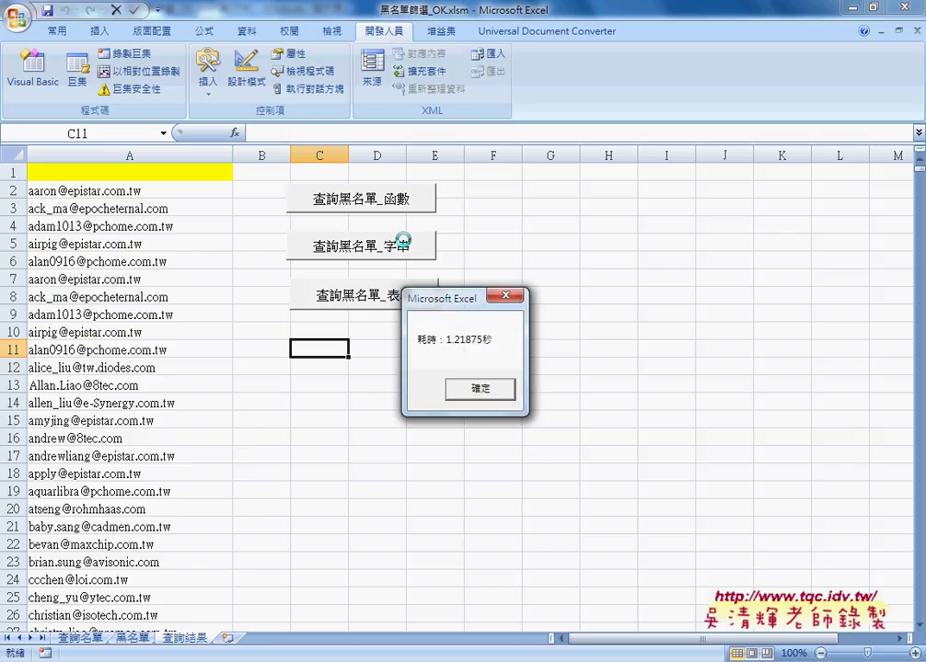
- Run the 查詢黑名單_表單 check with its progress form twice, closing each timing message (1.3125 s)
{"action": "left_click", "coordinate": [478, 390]}
{"action": "left_click", "coordinate": [382, 299]}
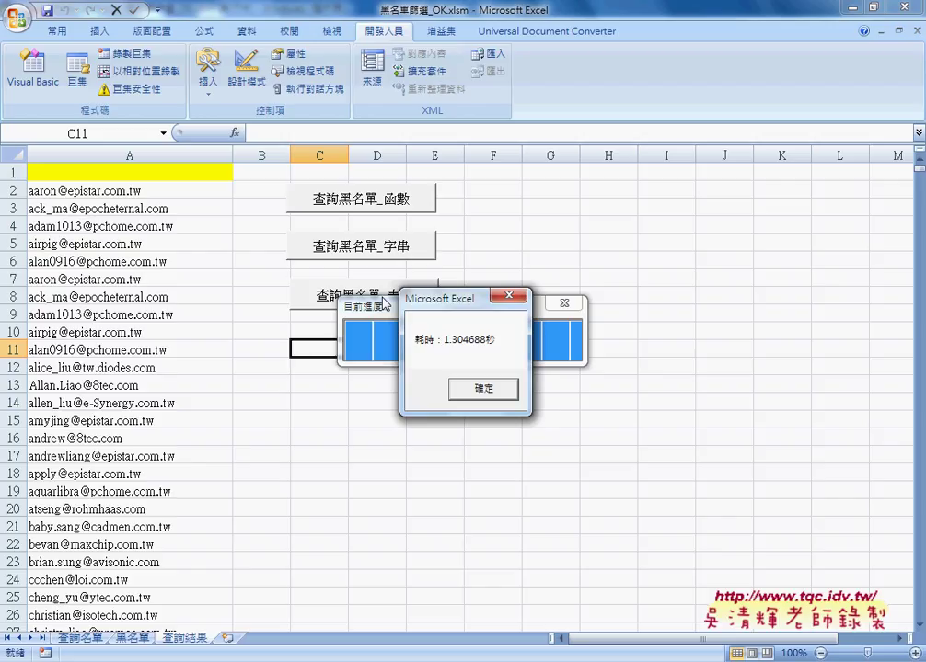
{"action": "left_click", "coordinate": [474, 390]}
{"action": "left_click", "coordinate": [398, 307]}
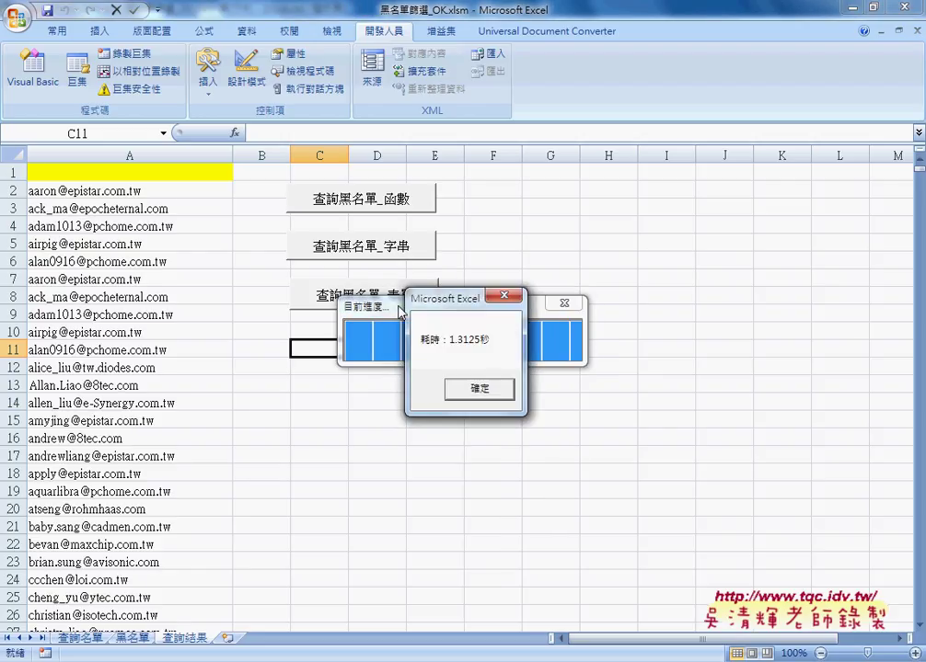
{"action": "left_click", "coordinate": [475, 388]}
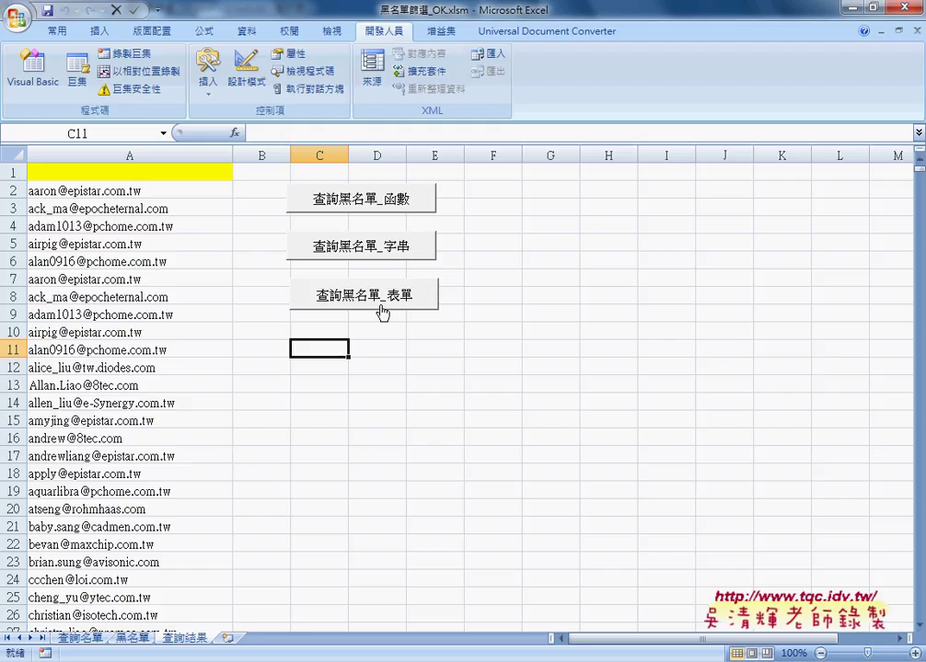
- Rerun 查詢黑名單_函數, close its 6.054688-second message, and select result cell A2
{"action": "left_click", "coordinate": [380, 201]}
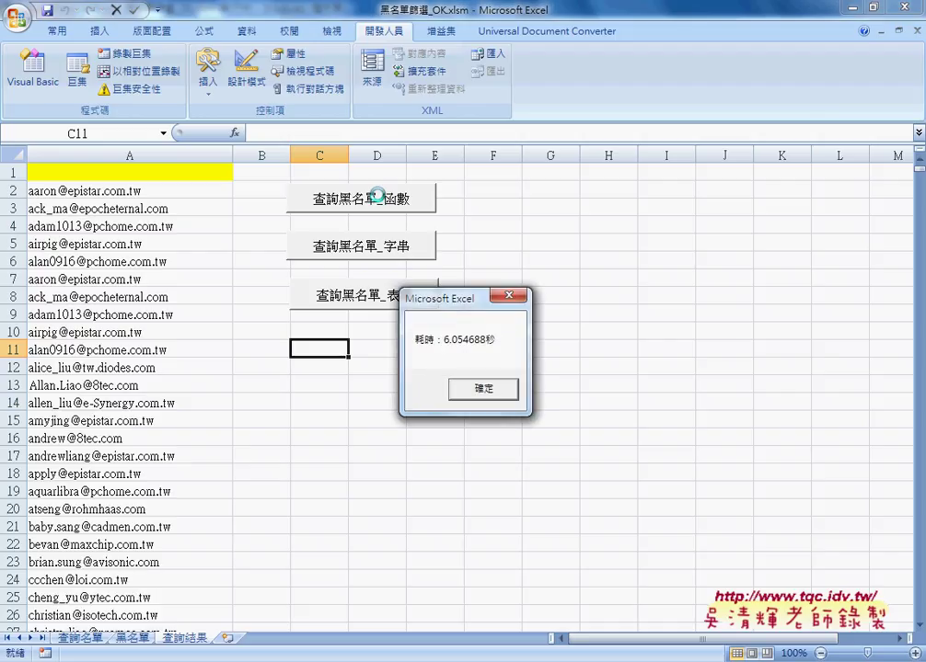
{"action": "left_click", "coordinate": [480, 390]}
{"action": "left_click", "coordinate": [168, 191]}
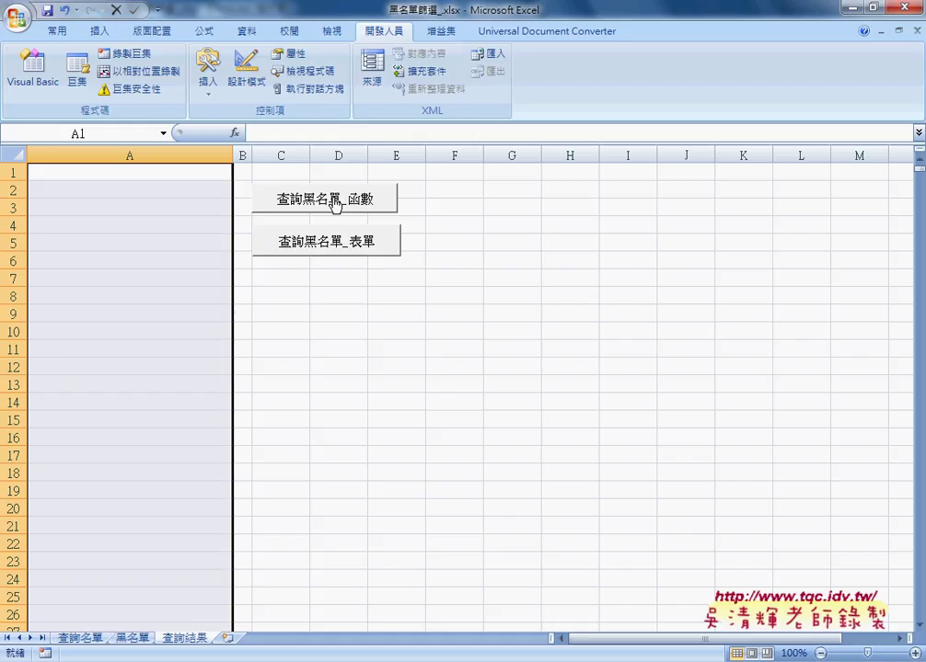
{"action": "left_click", "coordinate": [131, 638]}
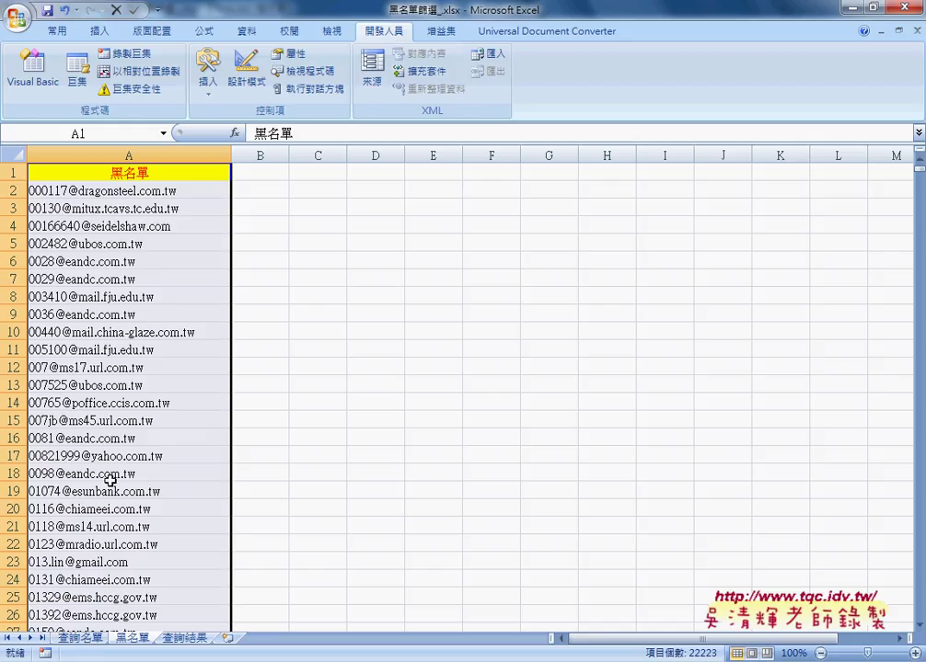
{"action": "left_click", "coordinate": [83, 639]}
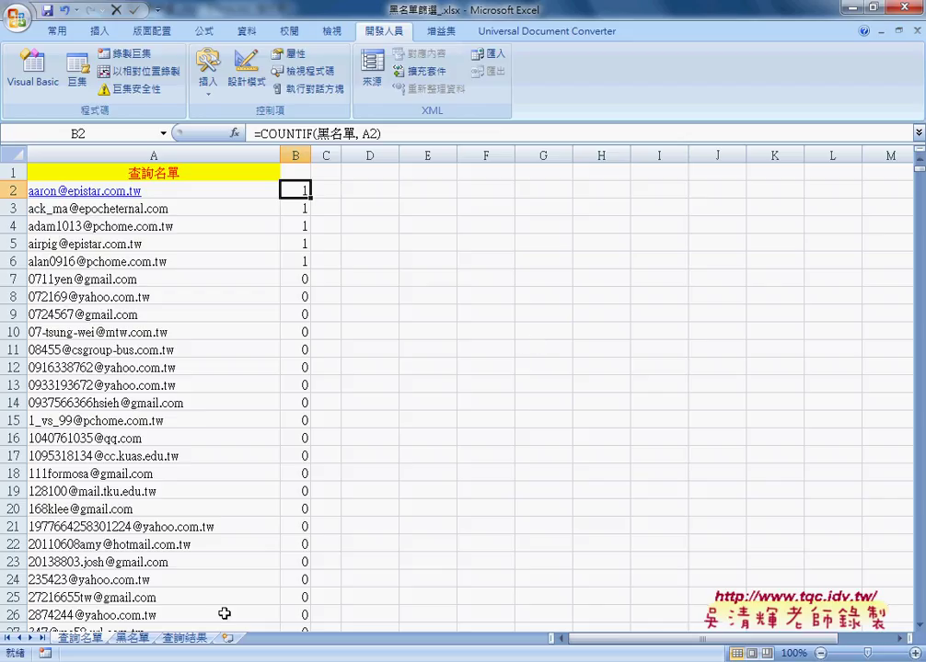
{"action": "left_click", "coordinate": [185, 638]}
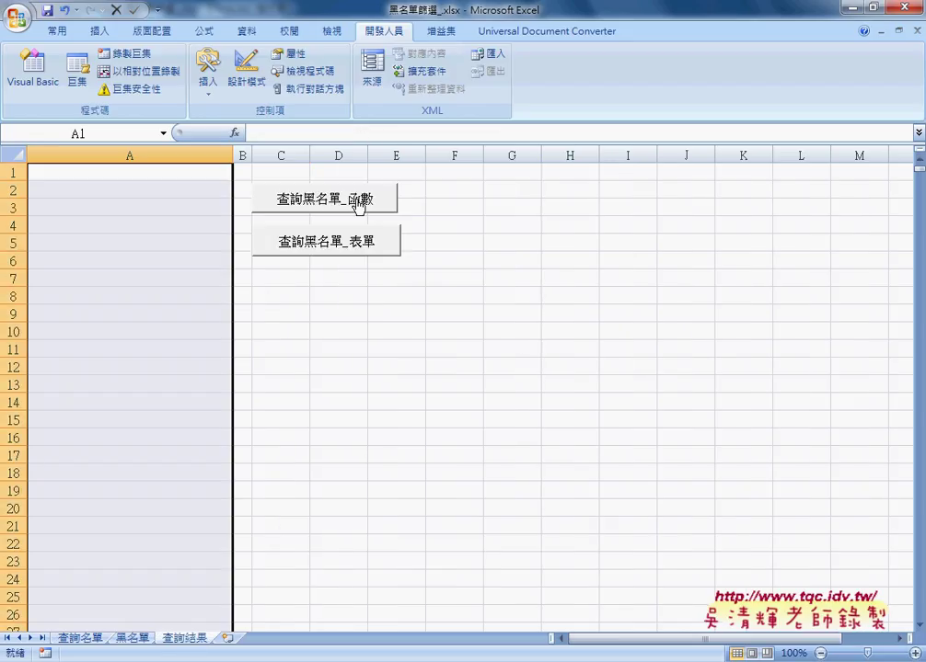
- Run 查詢黑名單_函數 to fill the results, then mark the 查詢結果 and 查詢名單 sheet tabs with the pen
{"action": "left_click", "coordinate": [357, 201]}
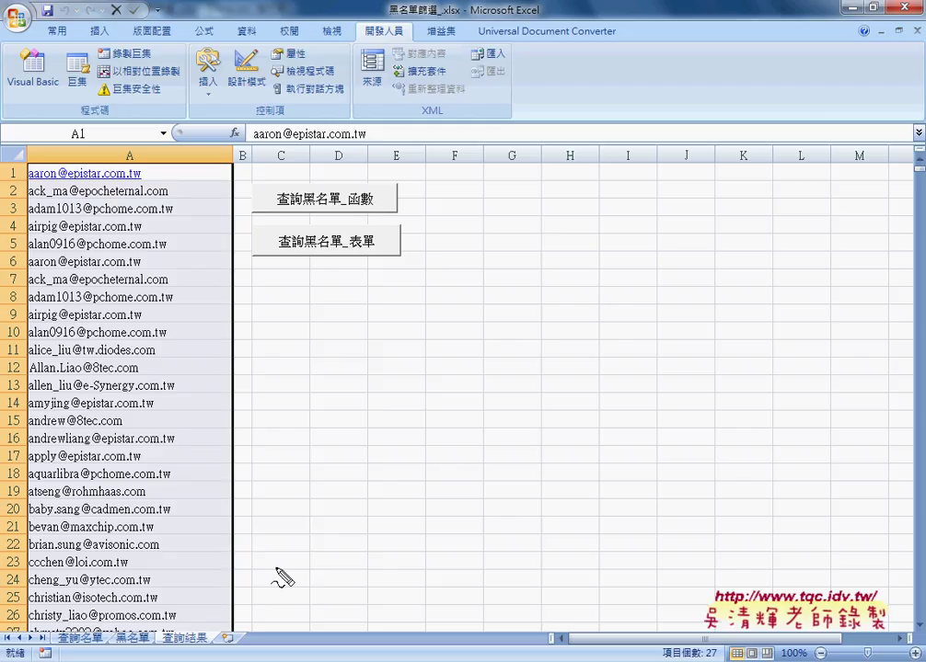
{"action": "mouse_move", "coordinate": [204, 625]}
{"action": "left_mouse_down"}
{"action": "mouse_move", "coordinate": [196, 629]}
{"action": "mouse_move", "coordinate": [210, 627]}
{"action": "left_mouse_up"}
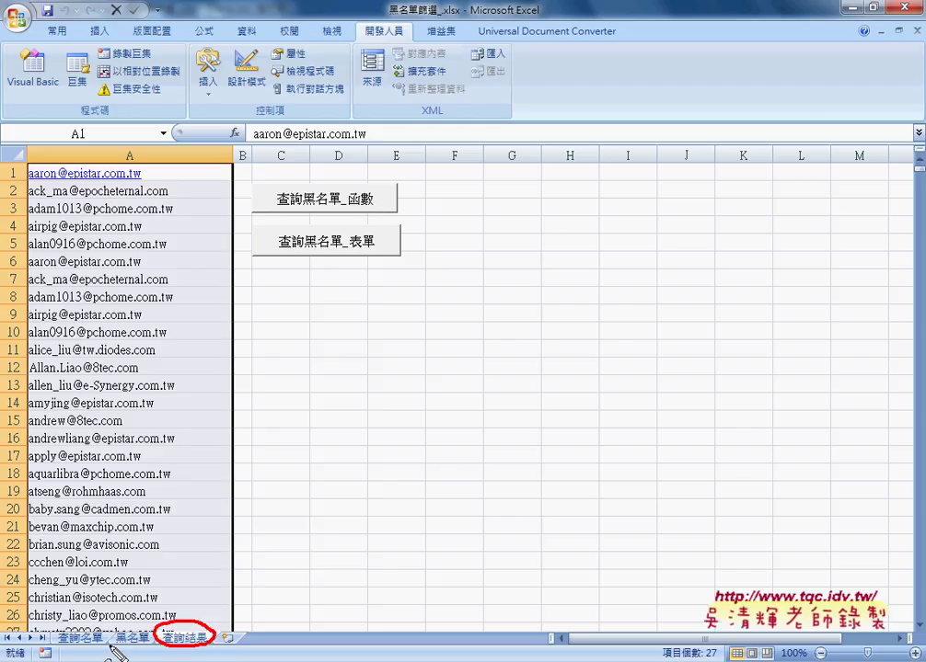
{"action": "left_click_drag", "start_coordinate": [96, 649], "coordinate": [92, 645]}
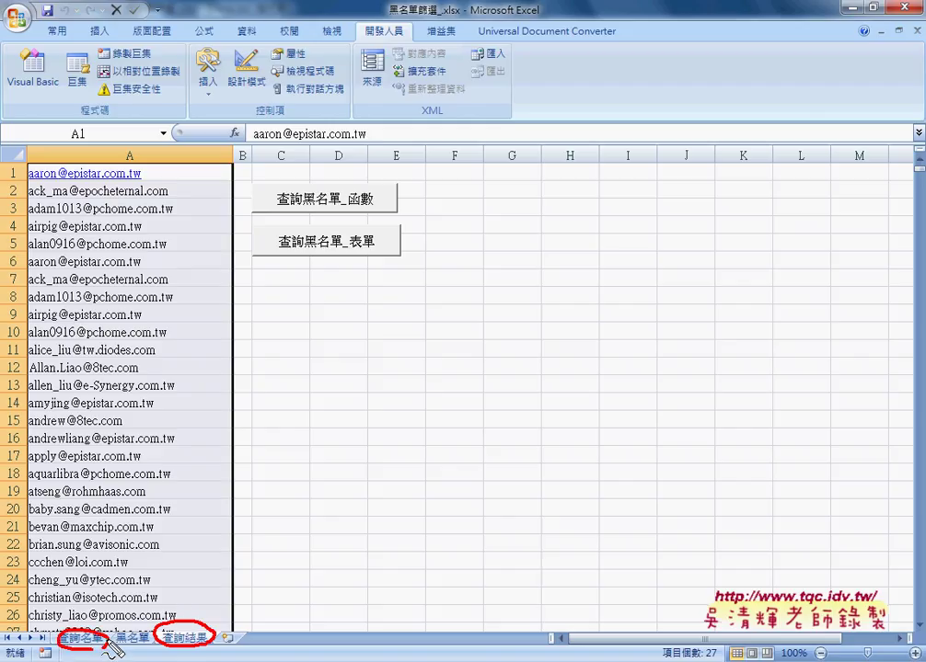
{"action": "left_click_drag", "start_coordinate": [120, 600], "coordinate": [97, 627]}
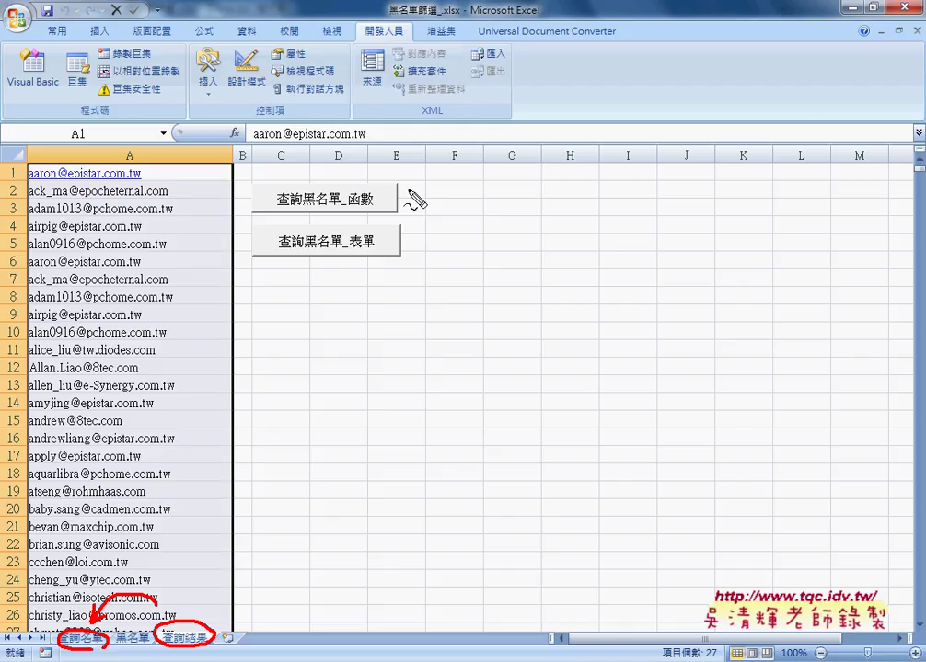
- Circle 函數 in the macro name, underline the first result email, then erase all the ink
{"action": "left_click_drag", "start_coordinate": [342, 204], "coordinate": [378, 201]}
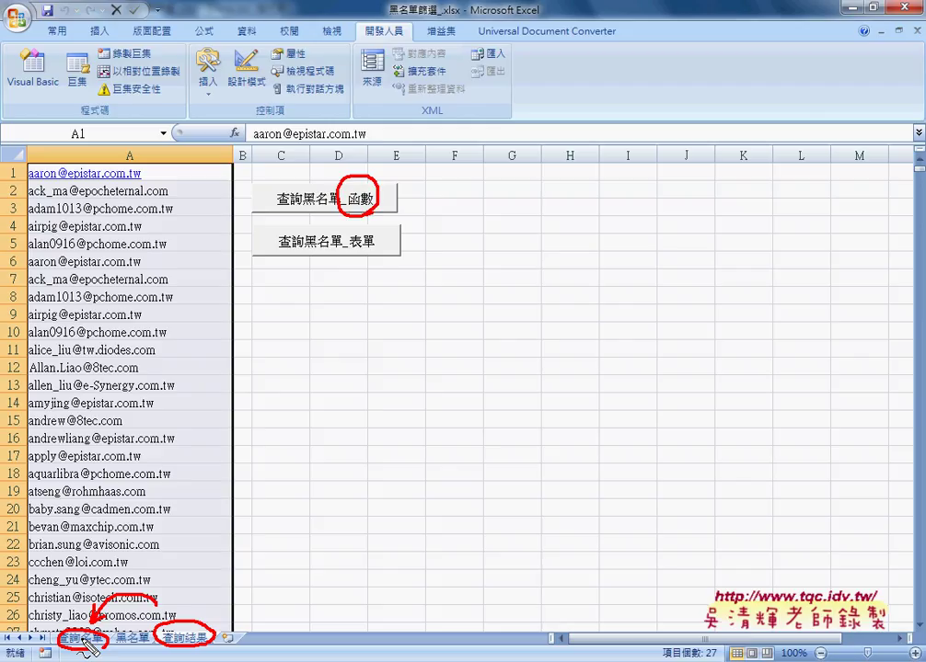
{"action": "mouse_move", "coordinate": [150, 181]}
{"action": "left_mouse_down"}
{"action": "mouse_move", "coordinate": [28, 183]}
{"action": "mouse_move", "coordinate": [166, 179]}
{"action": "left_mouse_up"}
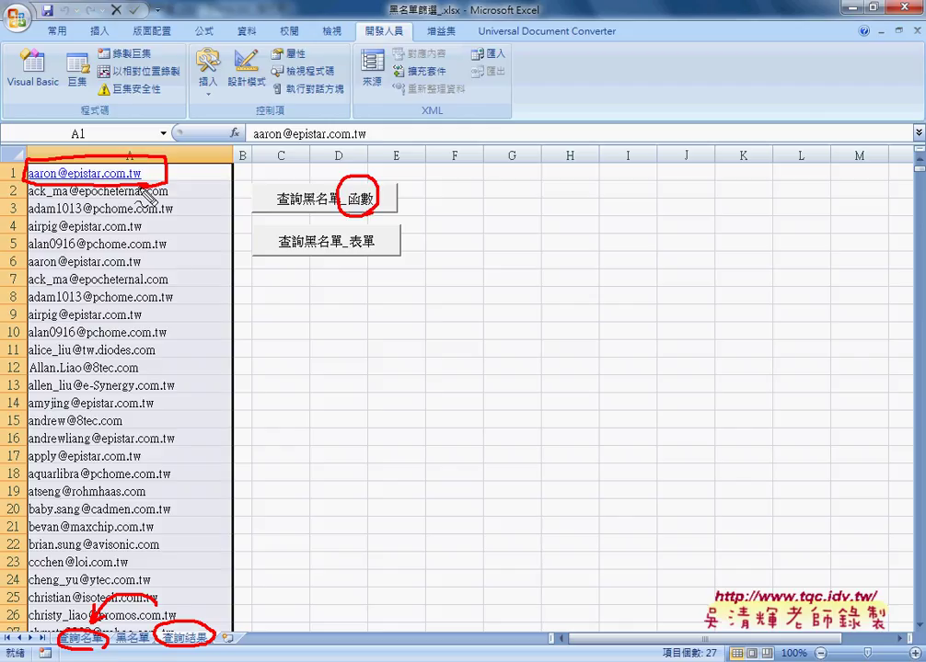
{"action": "key", "text": "Escape"}
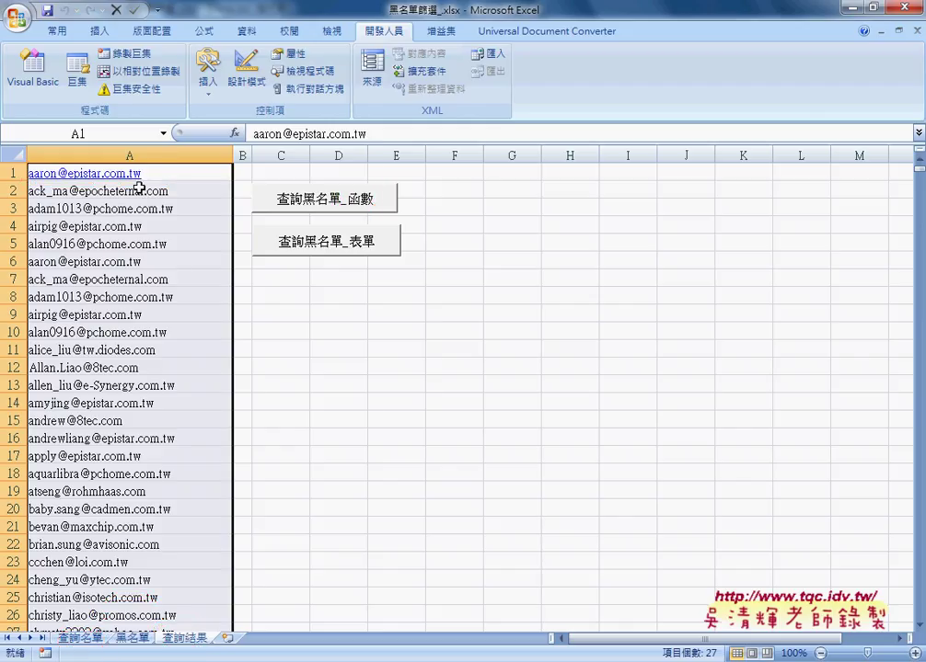
- Open the 查詢黑名單_函數 button's assigned macro via 指定巨集 and edit its Module1 code
{"action": "right_click", "coordinate": [327, 198]}
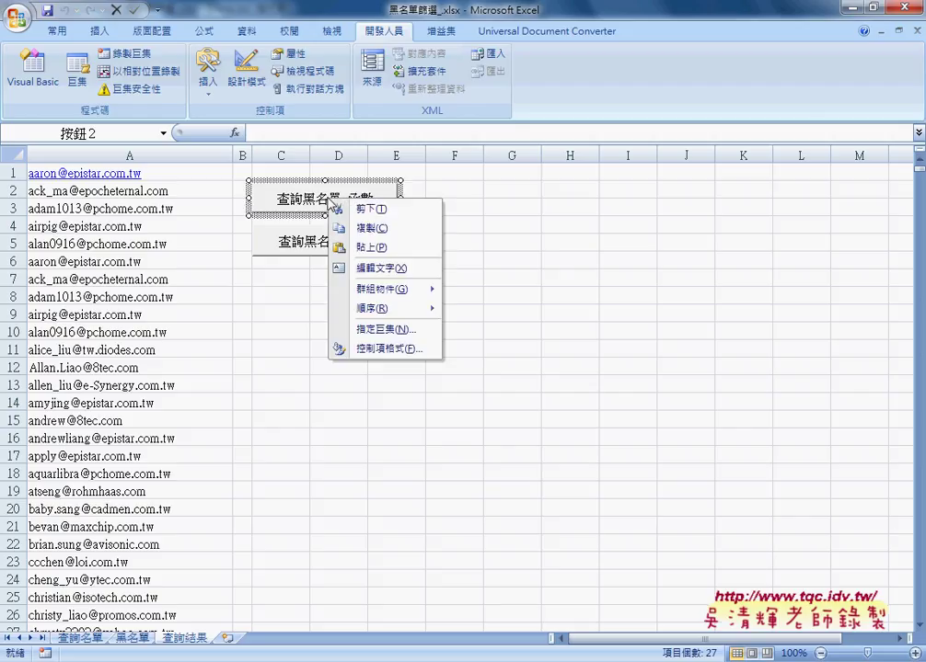
{"action": "left_click", "coordinate": [387, 328]}
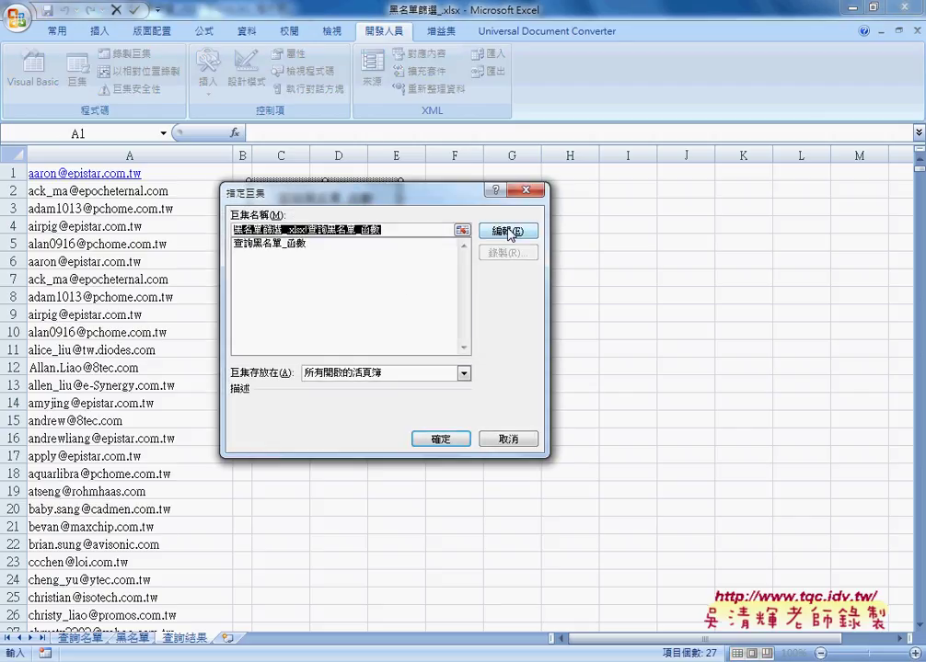
{"action": "left_click_drag", "start_coordinate": [397, 200], "coordinate": [534, 190]}
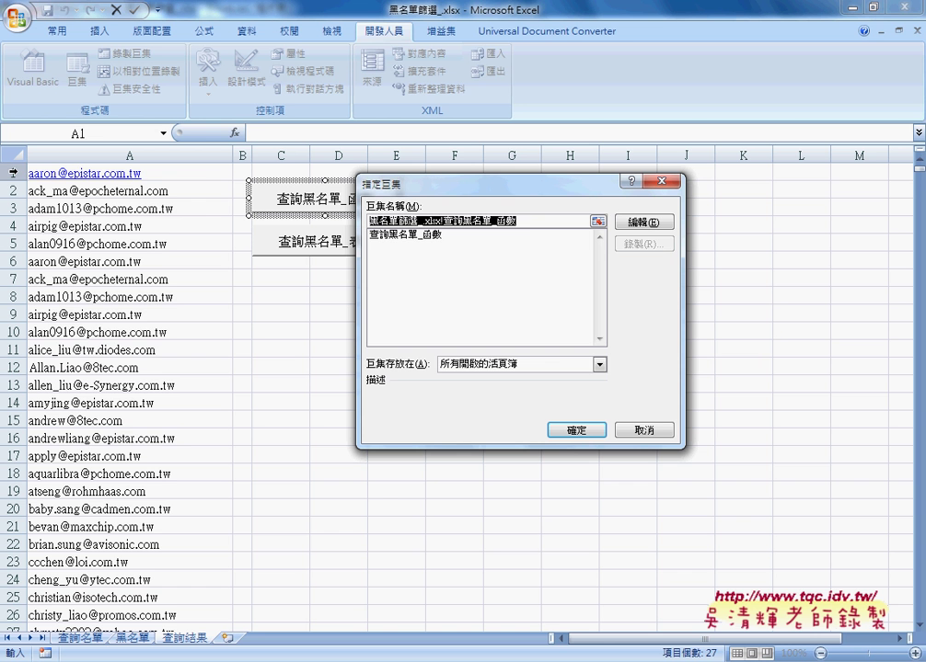
{"action": "left_click", "coordinate": [642, 222]}
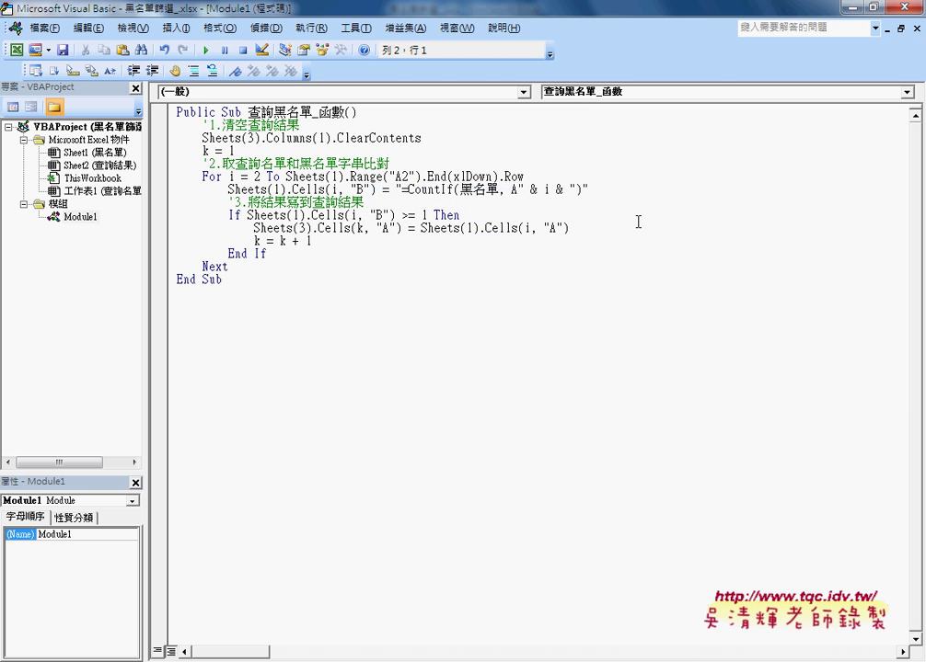
{"action": "double_click", "coordinate": [349, 8]}
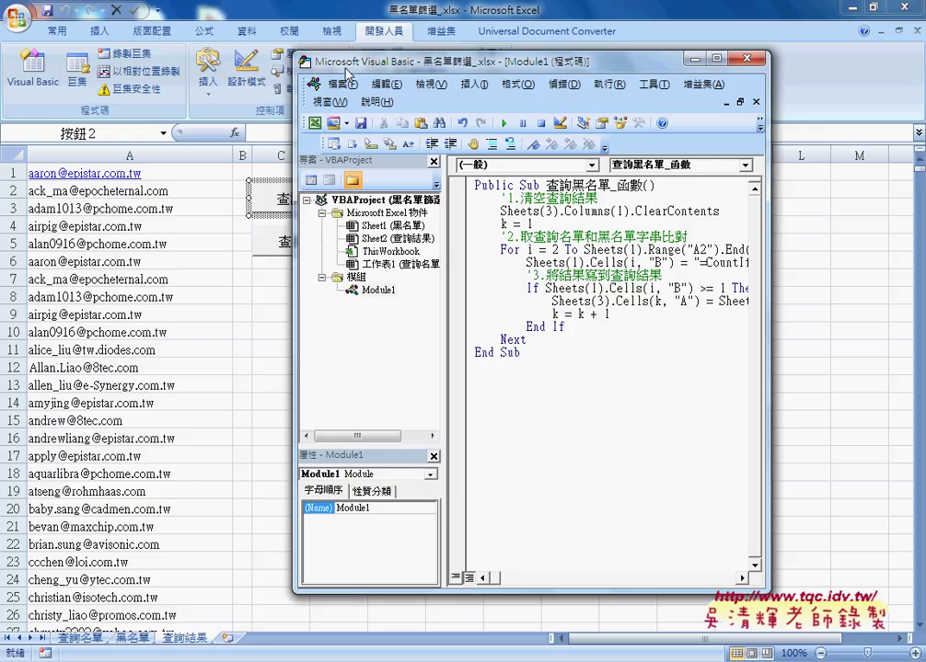
{"action": "left_click_drag", "start_coordinate": [468, 66], "coordinate": [387, 67]}
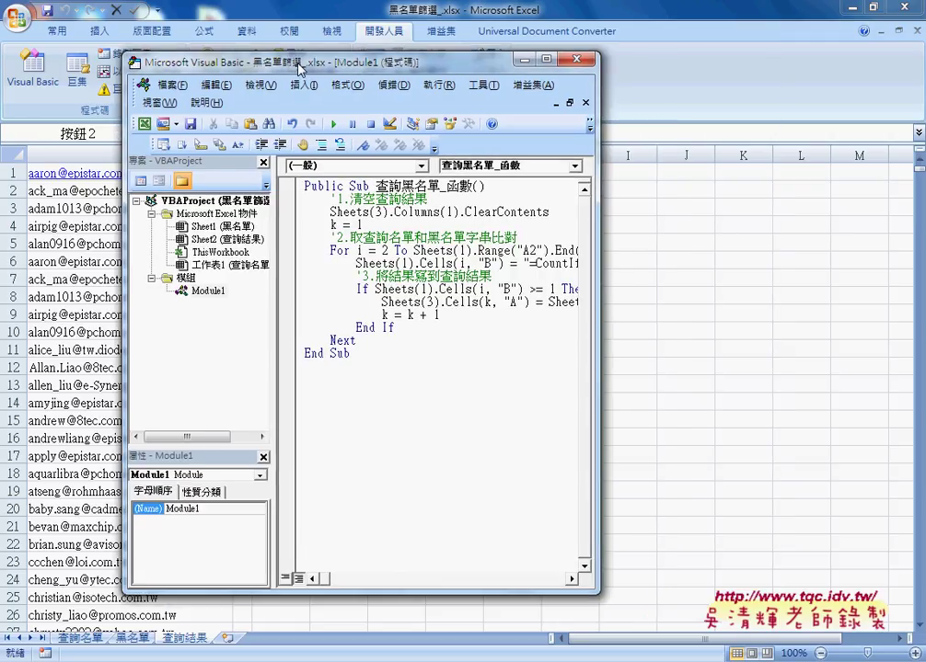
{"action": "left_click_drag", "start_coordinate": [687, 230], "coordinate": [825, 230]}
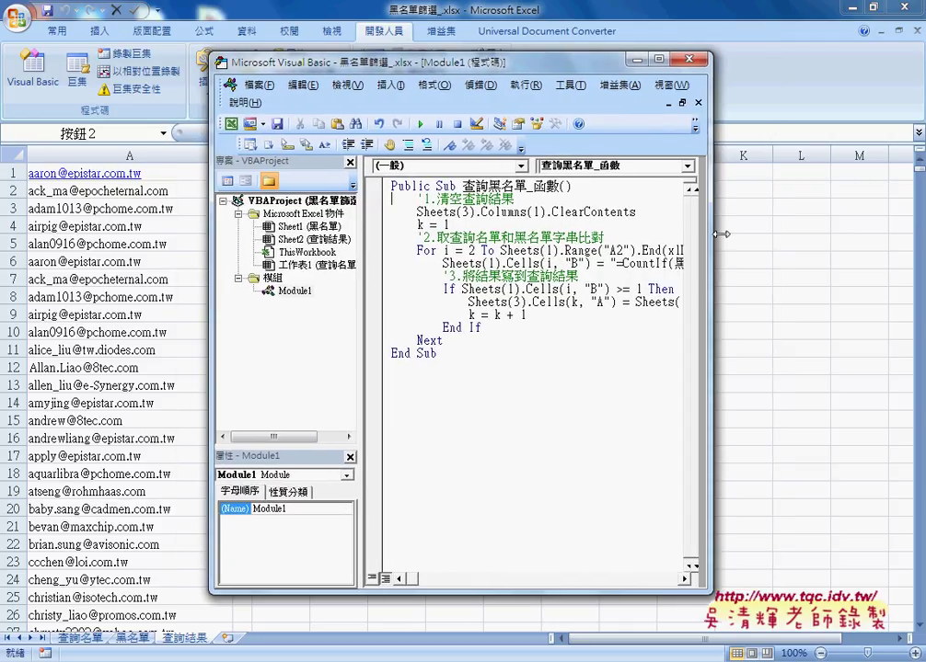
{"action": "left_click_drag", "start_coordinate": [462, 168], "coordinate": [559, 168]}
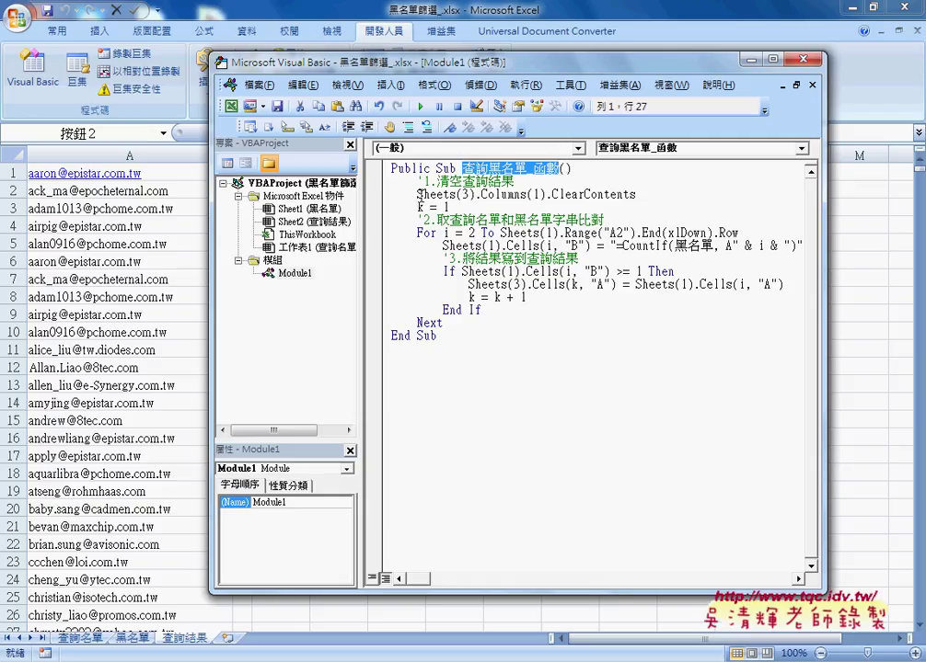
{"action": "left_click_drag", "start_coordinate": [417, 194], "coordinate": [473, 194]}
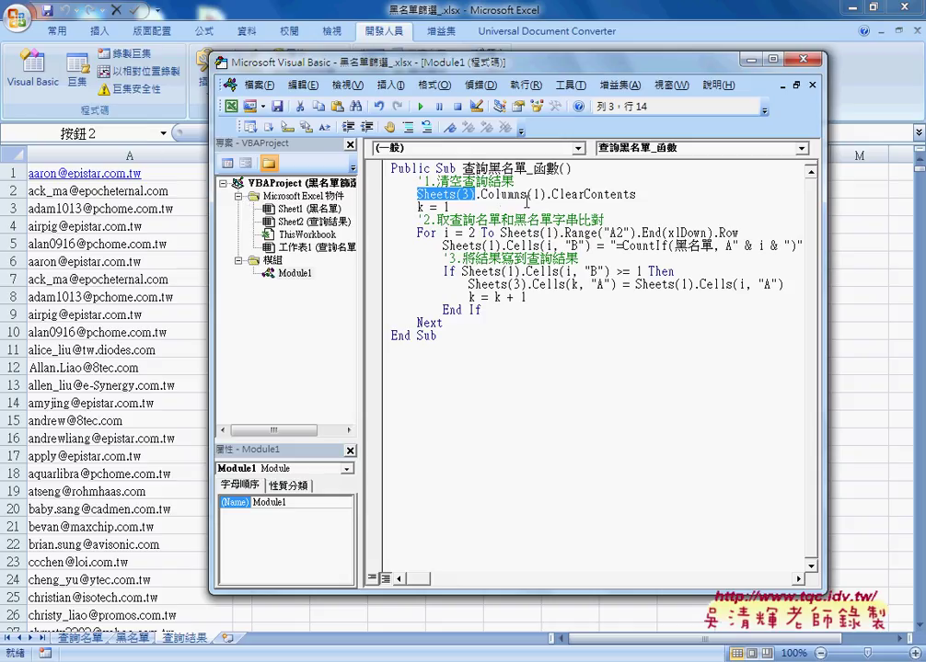
{"action": "left_click_drag", "start_coordinate": [481, 195], "coordinate": [635, 195]}
{"action": "left_click_drag", "start_coordinate": [475, 195], "coordinate": [411, 195]}
- Delete 'Sheets(3).' so the clearing line reads Columns(1).ClearContents, then return to the worksheet
{"action": "left_click_drag", "start_coordinate": [368, 62], "coordinate": [510, 77]}
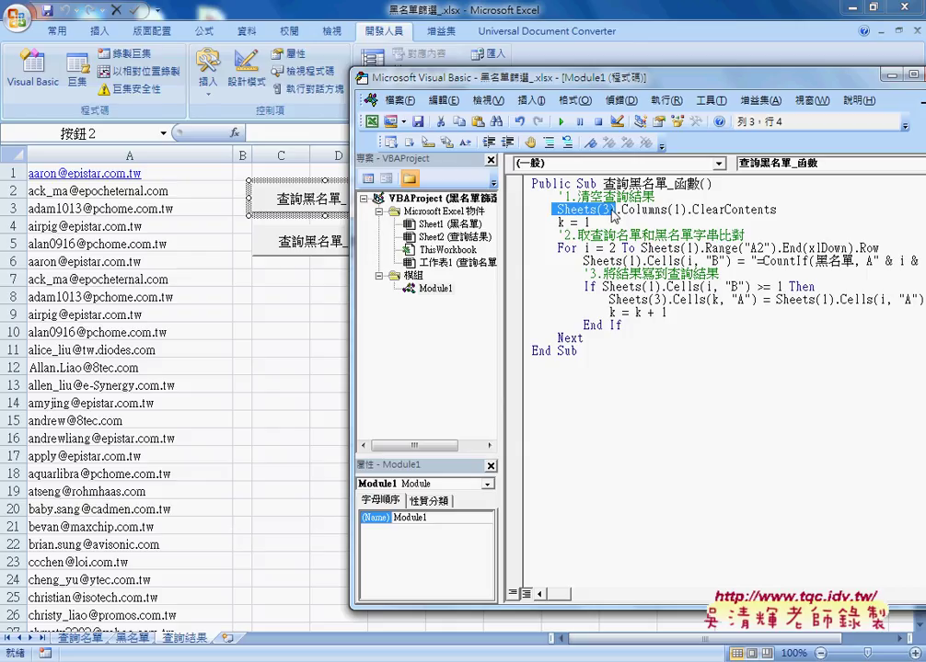
{"action": "key", "text": "ctrl+z"}
{"action": "key", "text": "ctrl+z"}
{"action": "key", "text": "Delete"}
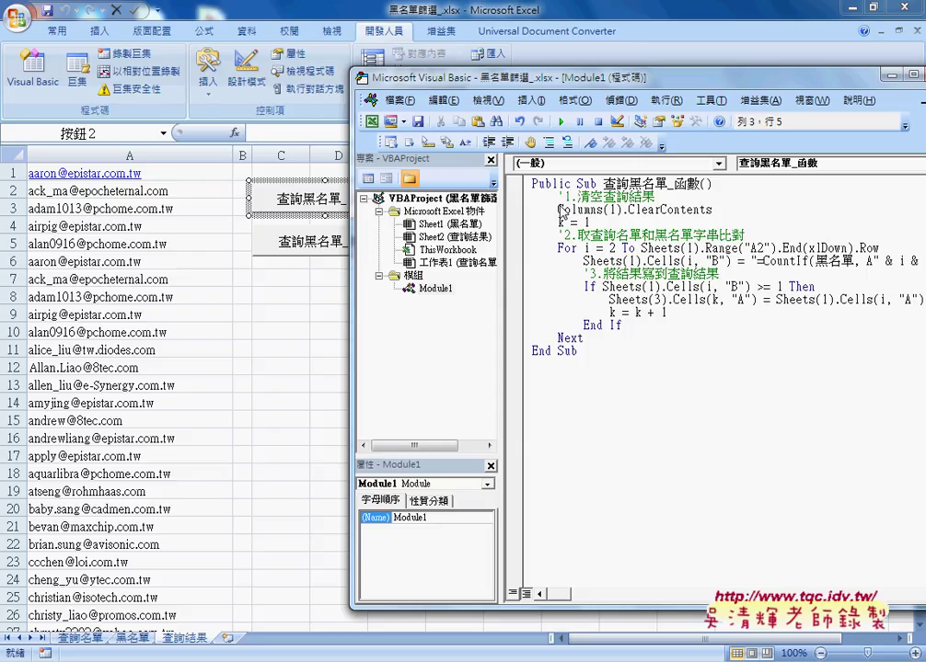
{"action": "left_click_drag", "start_coordinate": [629, 210], "coordinate": [714, 210]}
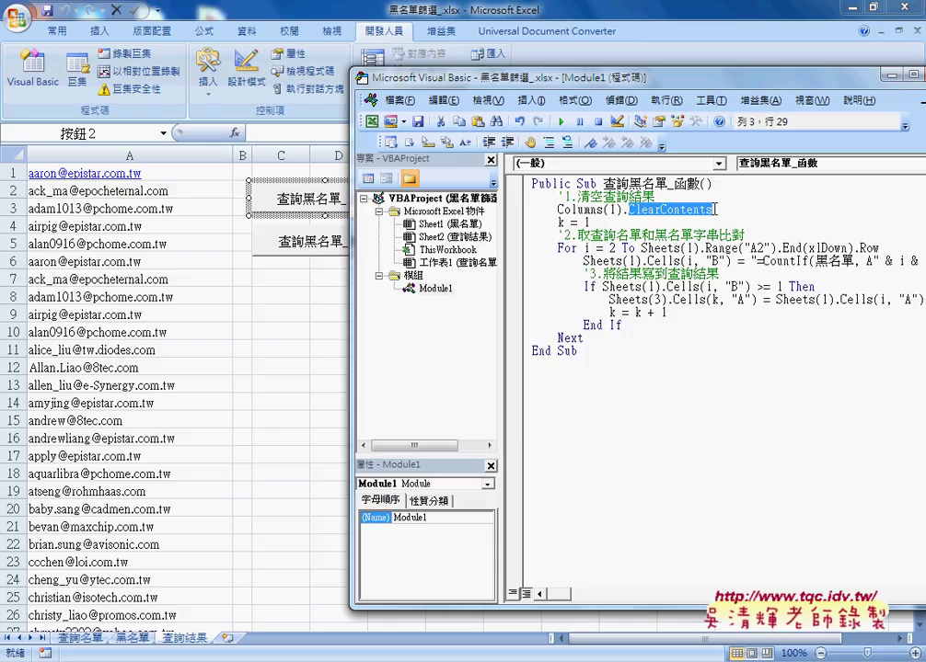
{"action": "left_click", "coordinate": [203, 174]}
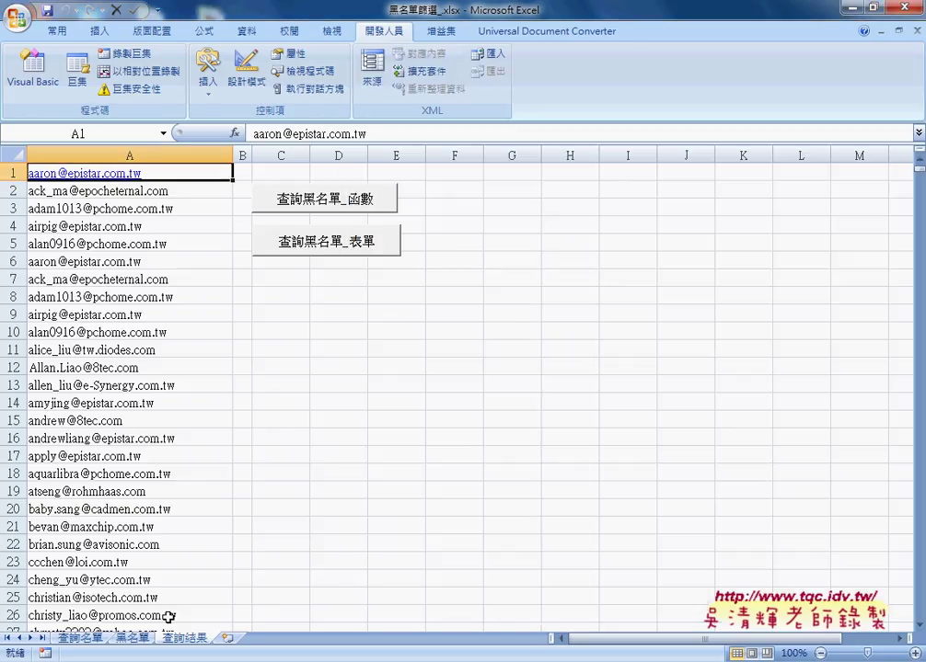
- Clear all of column A on the 查詢結果 sheet and switch back to the Visual Basic editor
{"action": "left_click", "coordinate": [159, 149]}
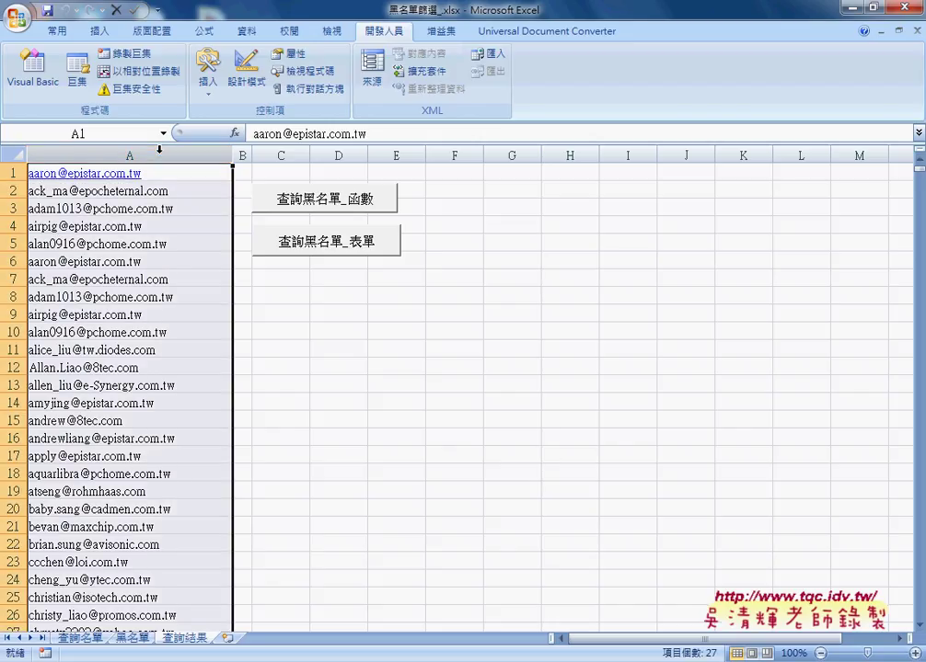
{"action": "key", "text": "Delete"}
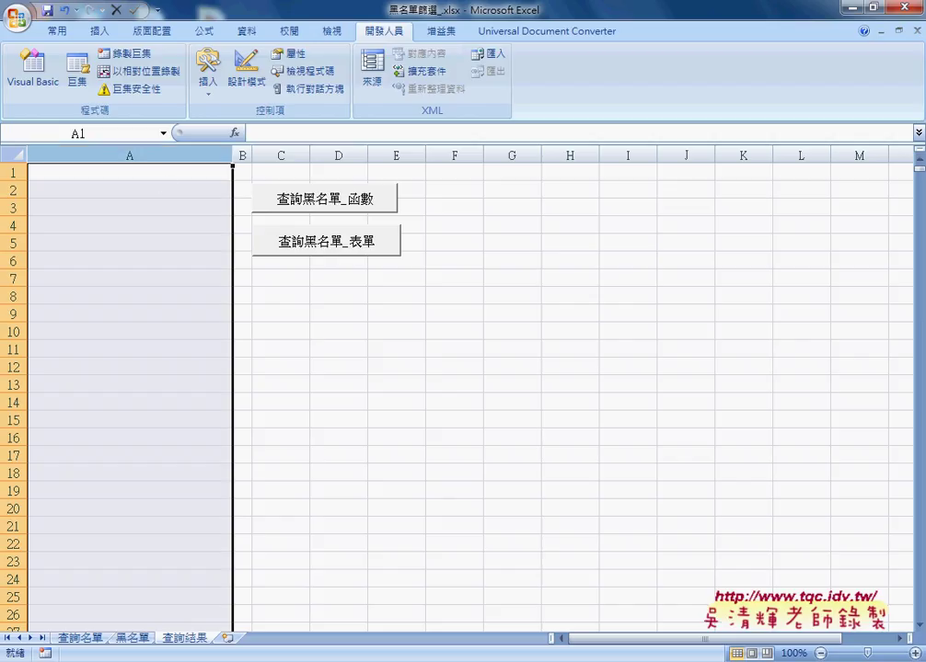
{"action": "key", "text": "alt+Tab"}
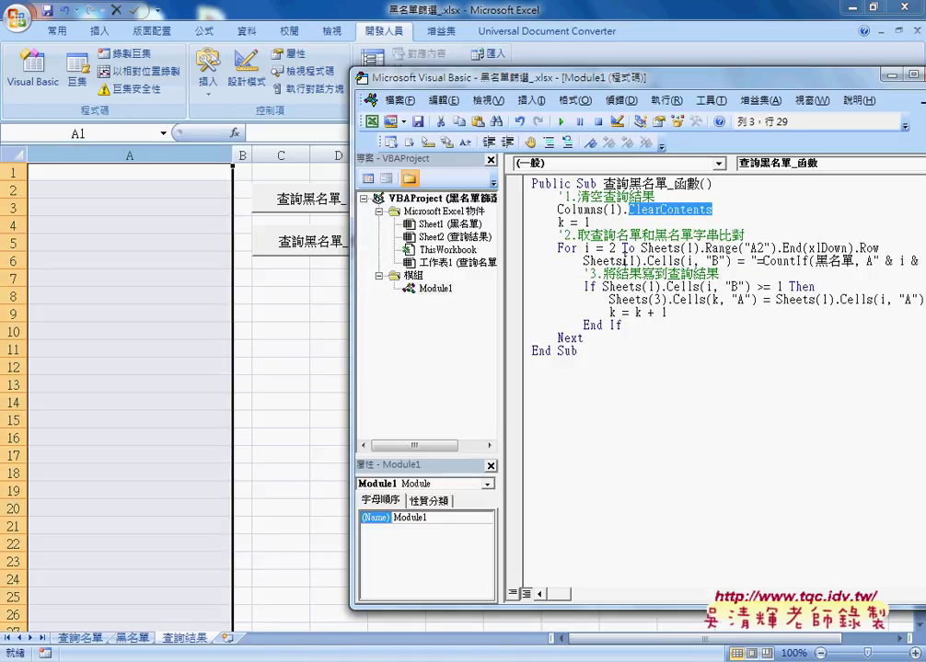
- Replace Columns(1) with Columns("A"), briefly trying "A:F" before removing :F again
{"action": "left_click_drag", "start_coordinate": [558, 210], "coordinate": [603, 210]}
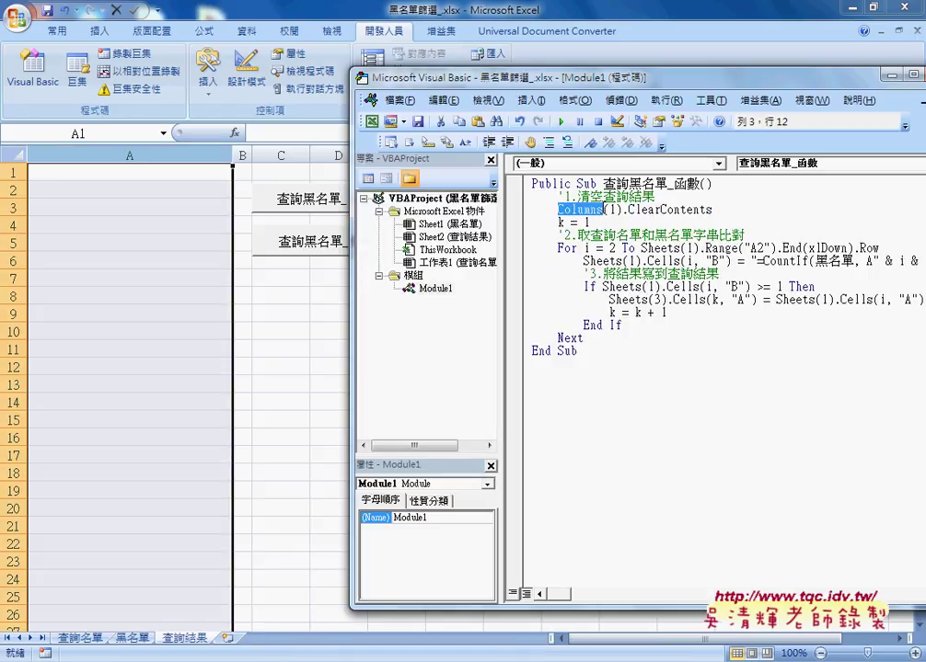
{"action": "key", "text": "Left"}
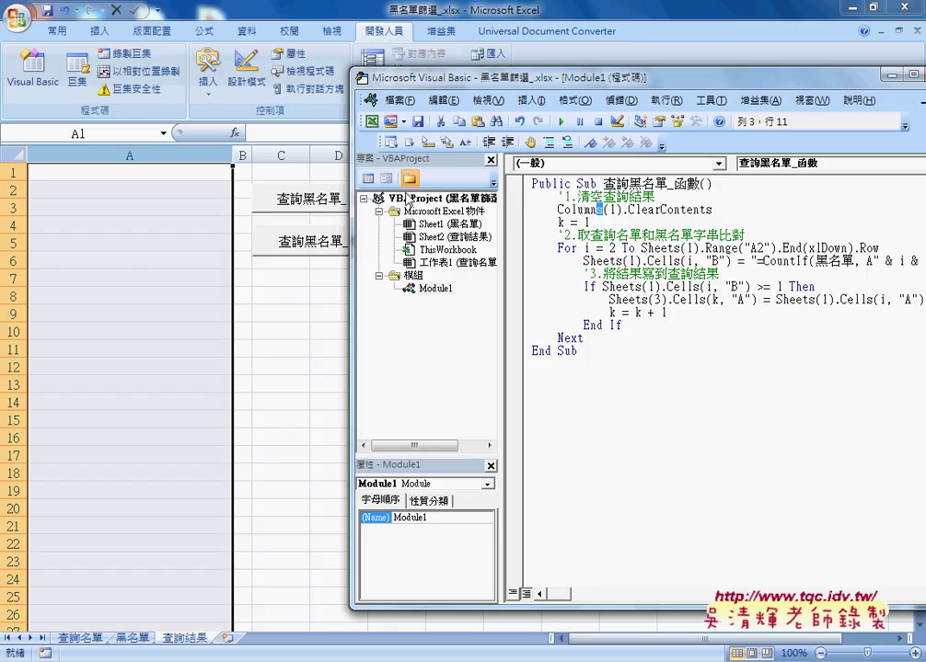
{"action": "left_click", "coordinate": [611, 210]}
{"action": "type", "text": "\"\""}
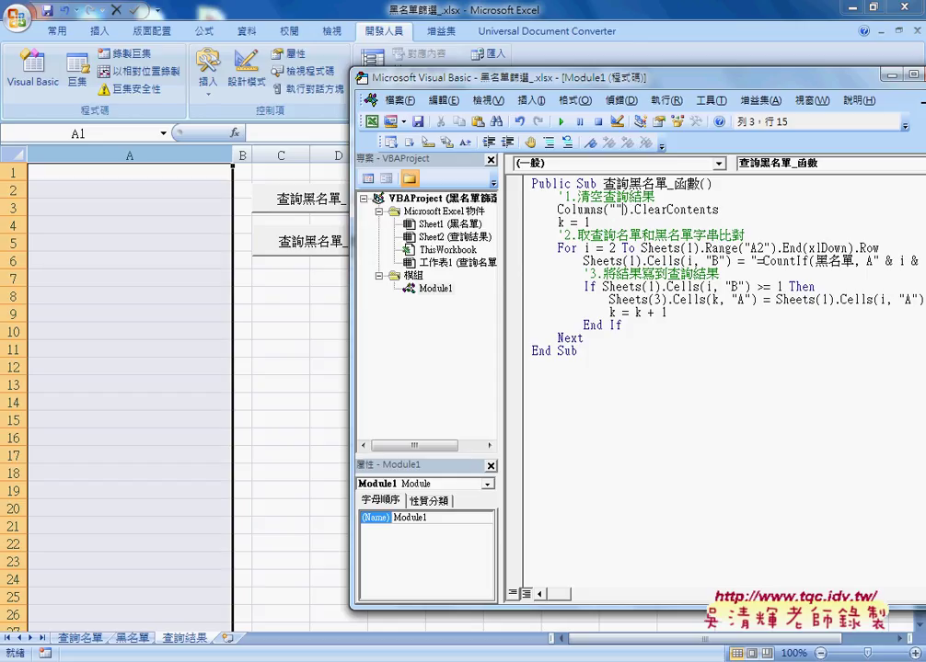
{"action": "type", "text": "A"}
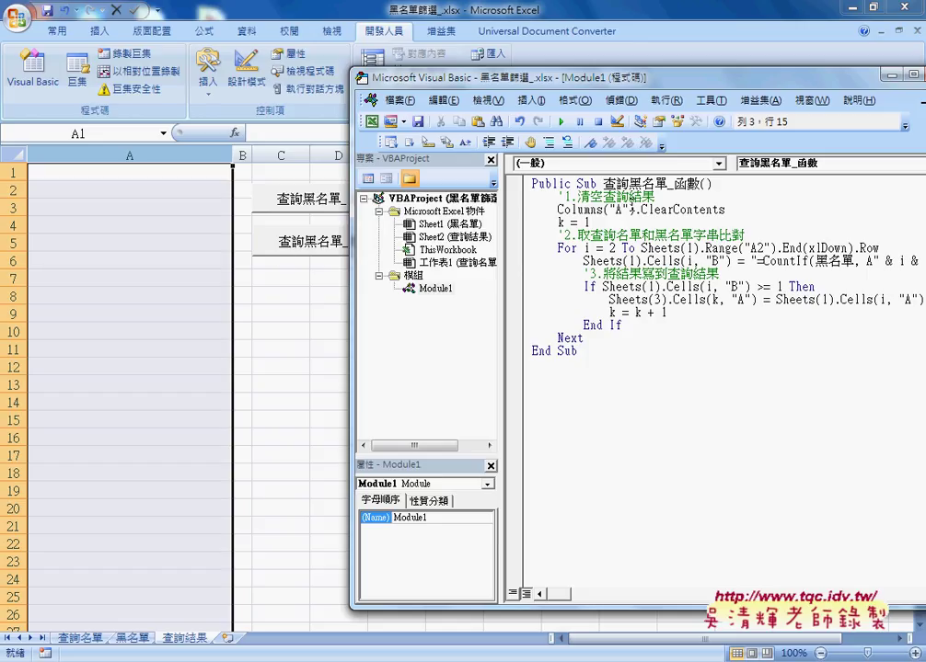
{"action": "key", "text": "Right"}
{"action": "key", "text": "shift+Left"}
{"action": "key", "text": "shift+Left"}
{"action": "key", "text": "shift+Left"}
{"action": "left_click", "coordinate": [622, 209]}
{"action": "type", "text": ":"}
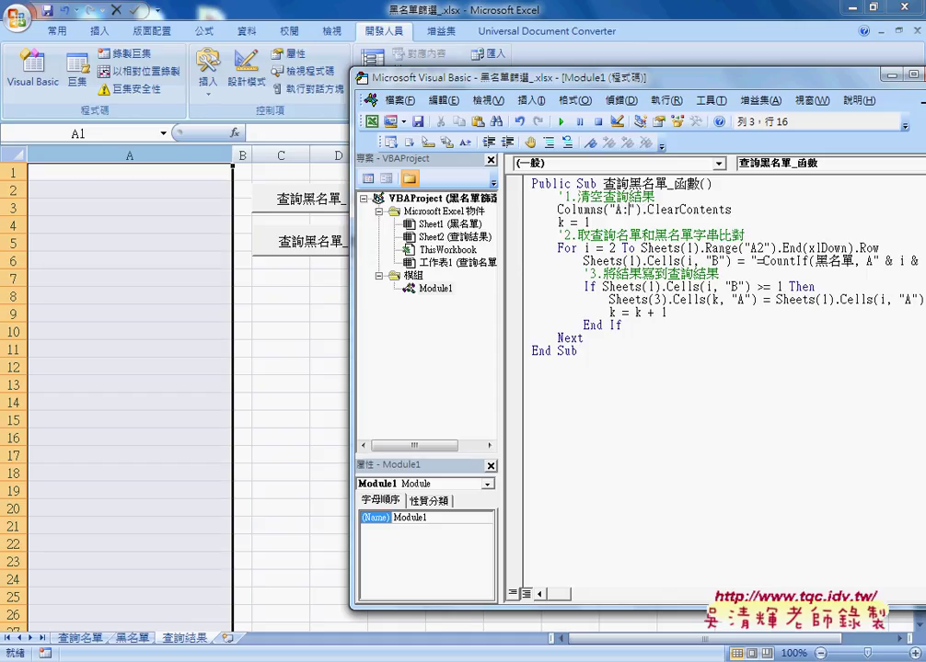
{"action": "type", "text": "F"}
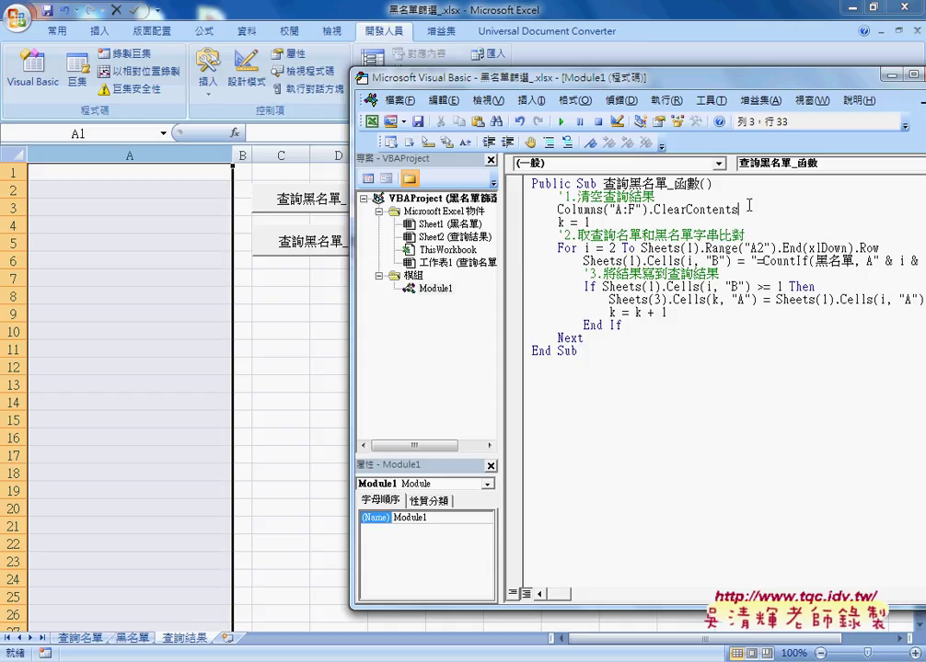
{"action": "left_click_drag", "start_coordinate": [739, 210], "coordinate": [557, 209]}
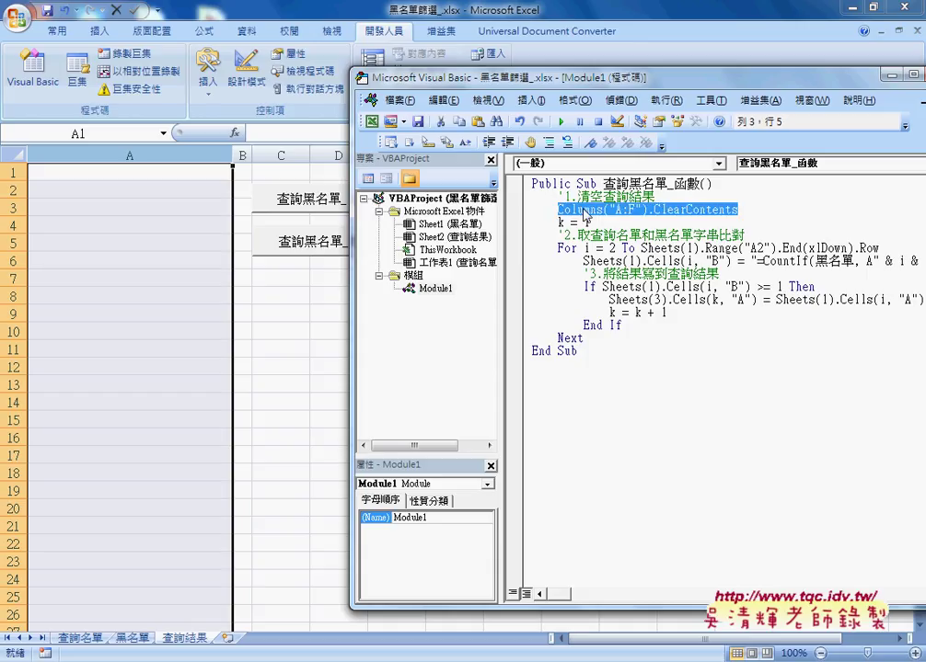
{"action": "double_click", "coordinate": [630, 210]}
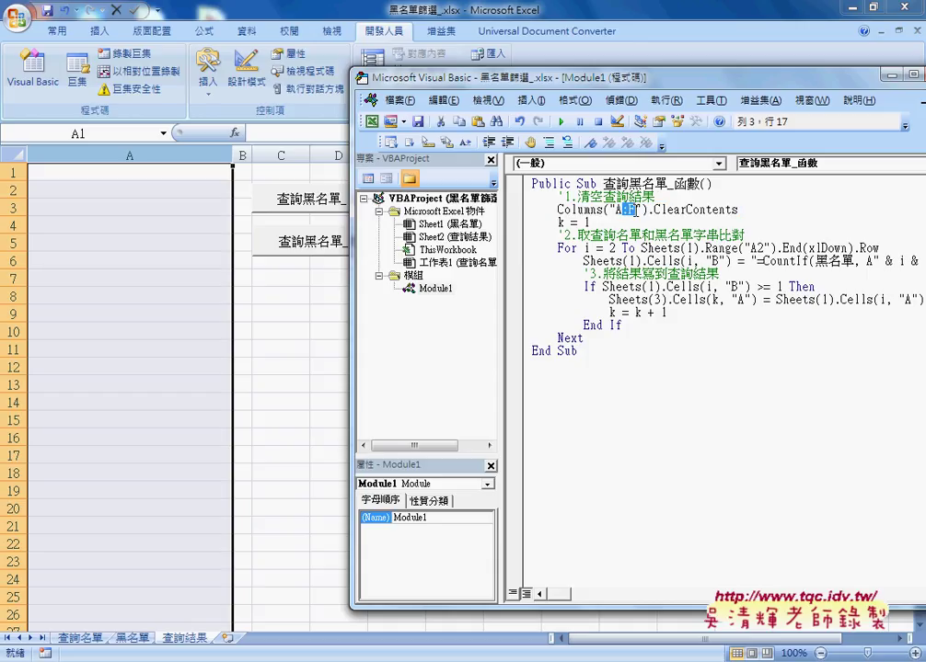
{"action": "key", "text": "BackSpace"}
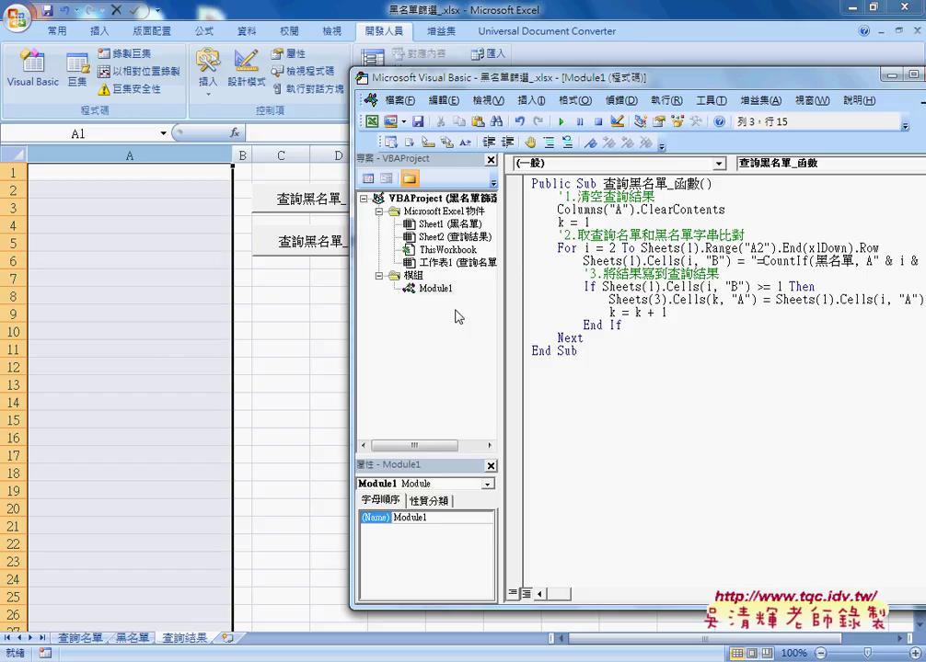
{"action": "left_click_drag", "start_coordinate": [590, 221], "coordinate": [557, 221]}
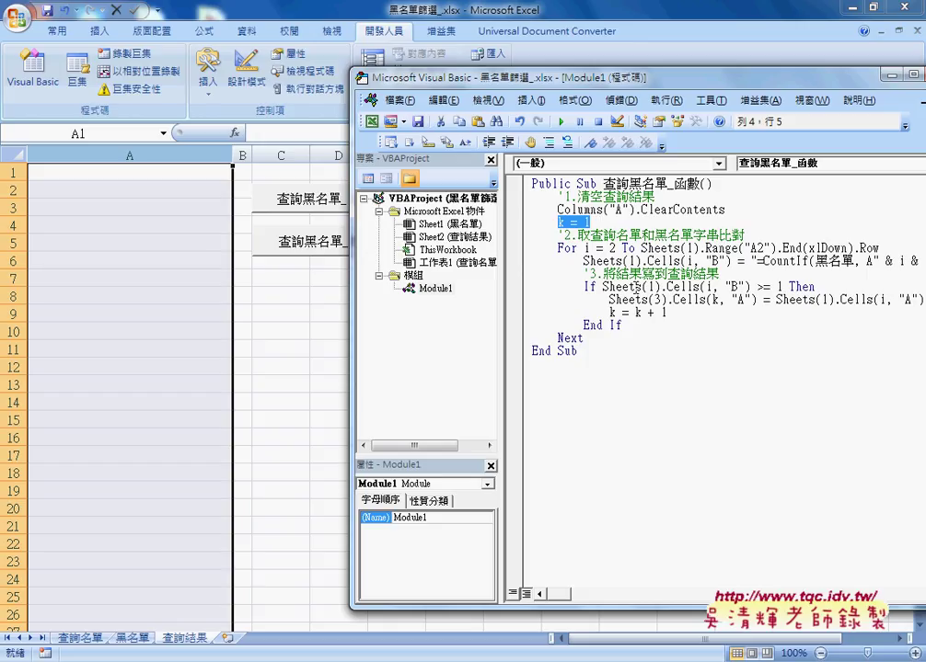
{"action": "left_click_drag", "start_coordinate": [608, 313], "coordinate": [676, 317]}
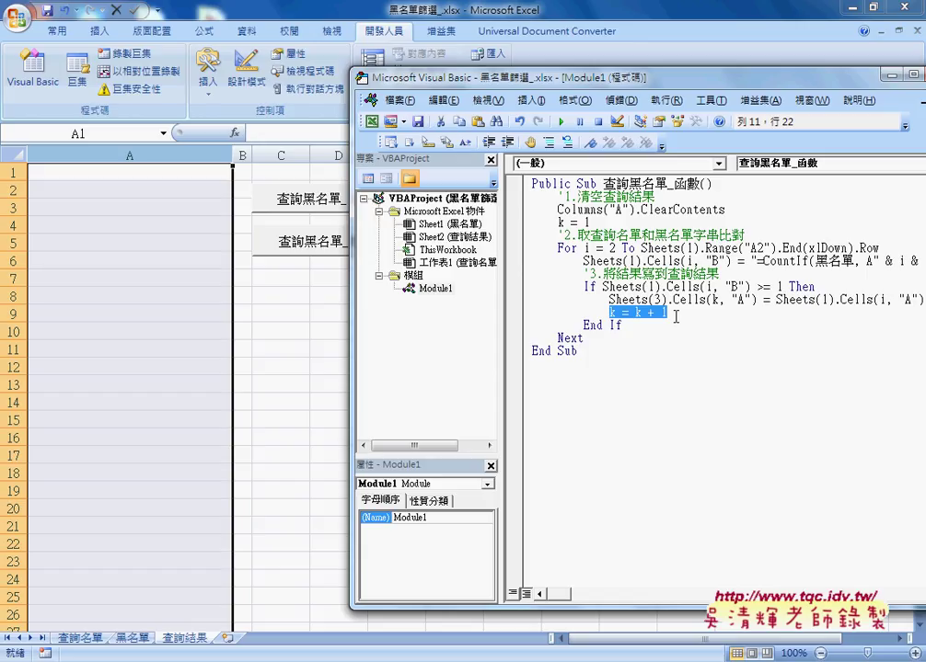
{"action": "left_click_drag", "start_coordinate": [566, 85], "coordinate": [477, 76]}
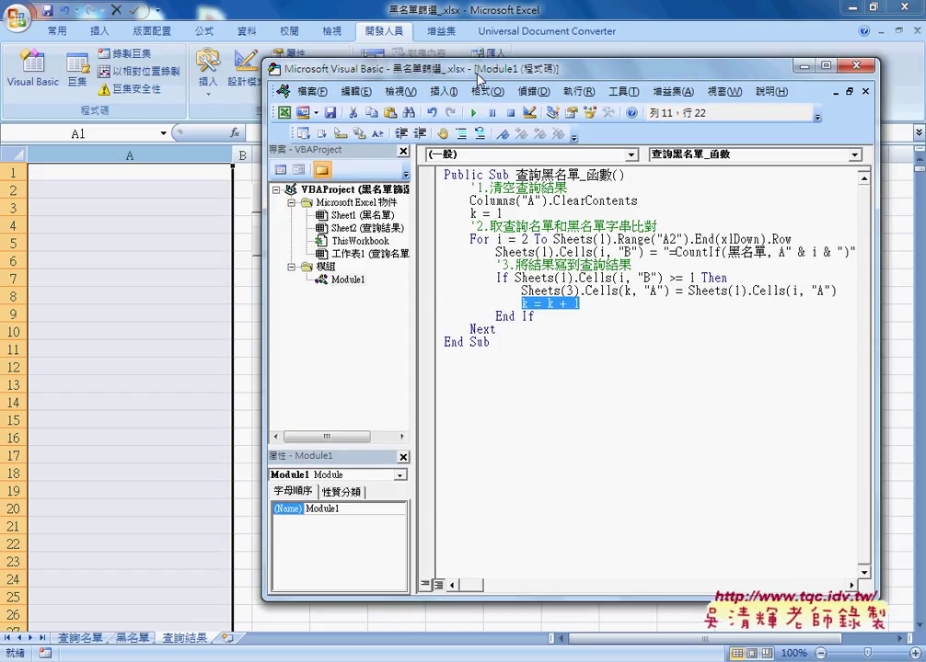
{"action": "left_click", "coordinate": [482, 239]}
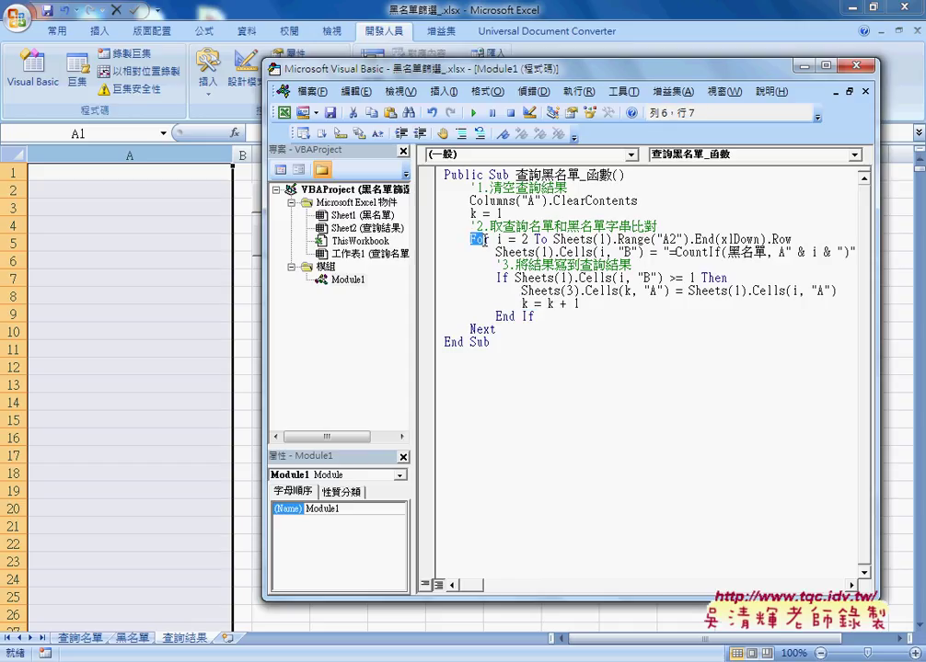
{"action": "left_click", "coordinate": [525, 239]}
{"action": "left_click_drag", "start_coordinate": [553, 239], "coordinate": [789, 243]}
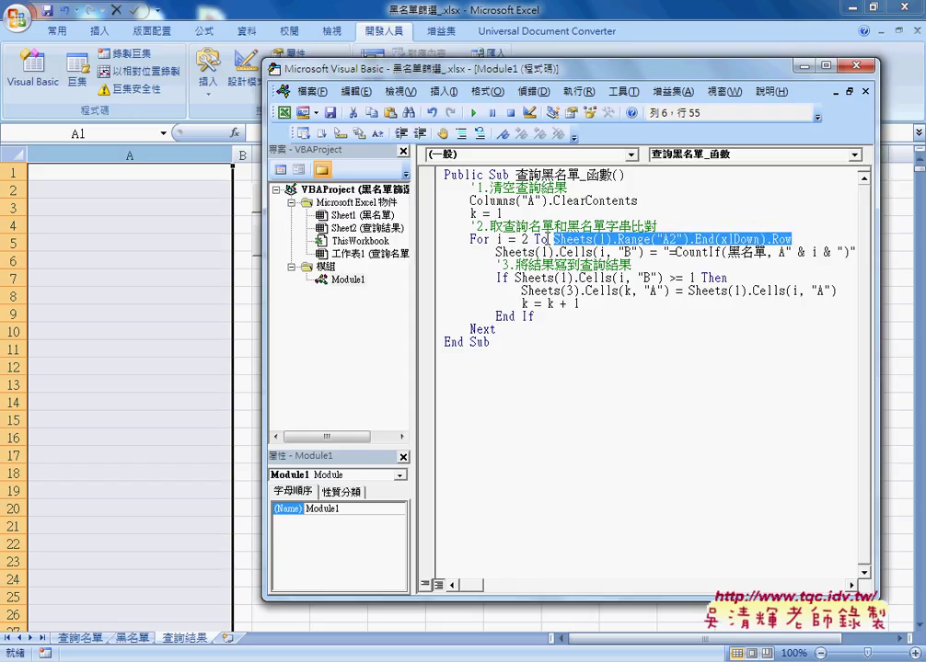
{"action": "left_click_drag", "start_coordinate": [470, 239], "coordinate": [791, 241]}
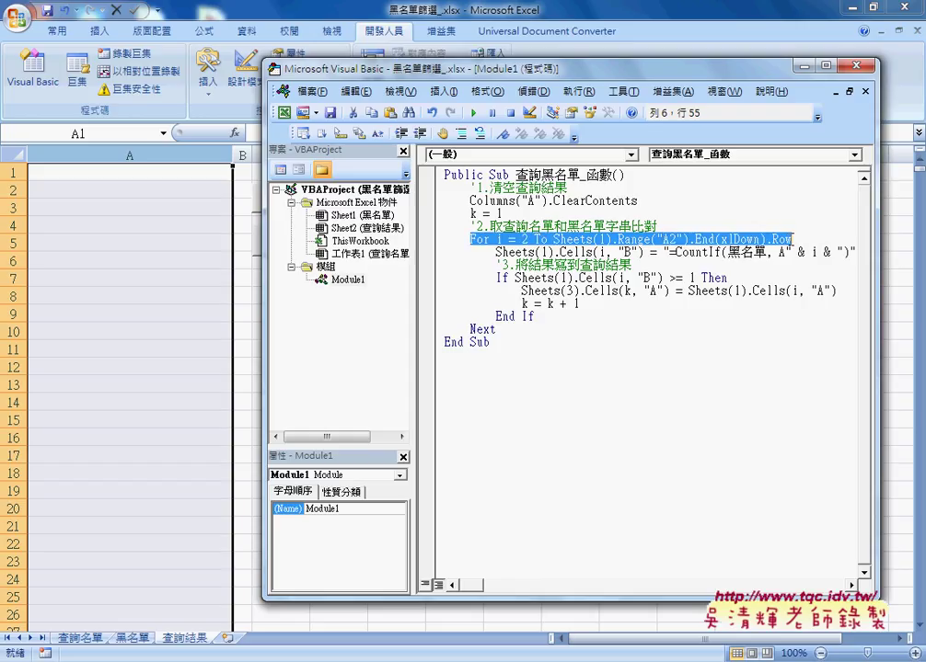
- View the 查詢名單 emails starting at A2, then return to the 查詢結果 sheet
{"action": "left_click", "coordinate": [81, 640]}
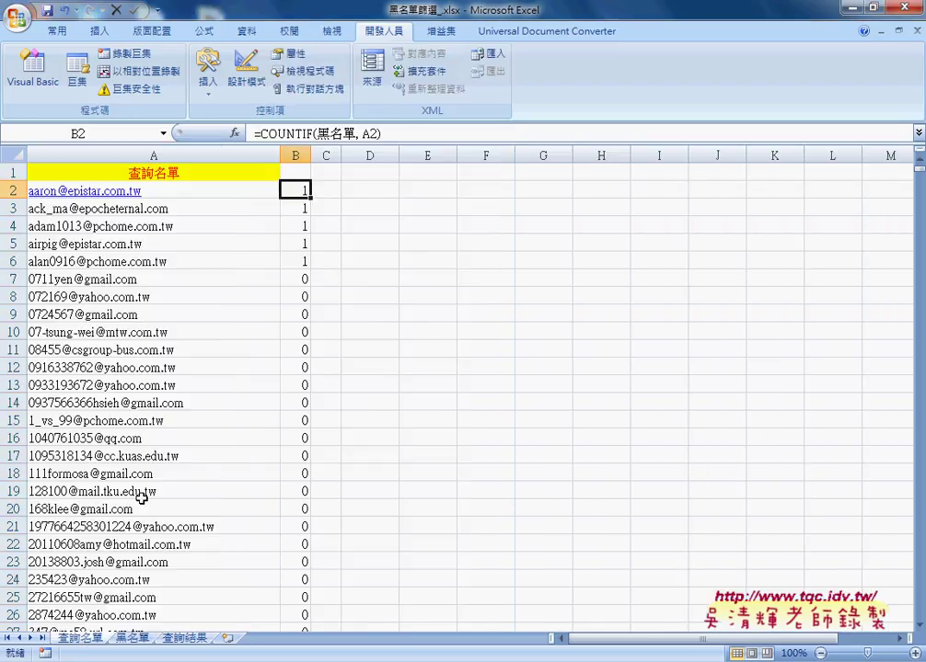
{"action": "left_click", "coordinate": [222, 192]}
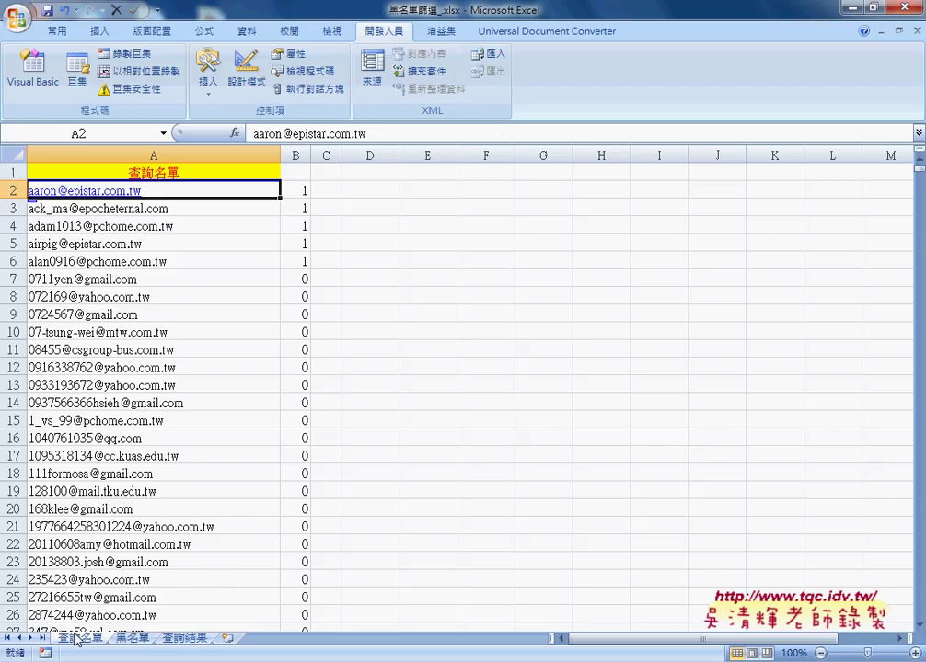
{"action": "left_click", "coordinate": [178, 639]}
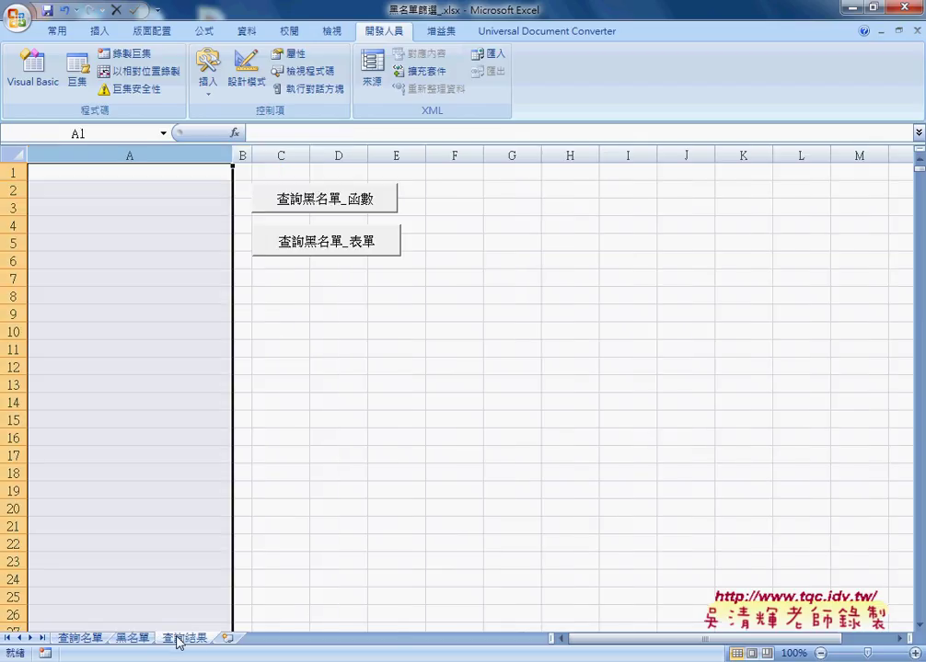
- In the Visual Basic editor, highlight the loop start 2, Sheets(1), the End(xlDown).Row bound and the CountIf string
{"action": "left_click", "coordinate": [33, 66]}
{"action": "double_click", "coordinate": [525, 239]}
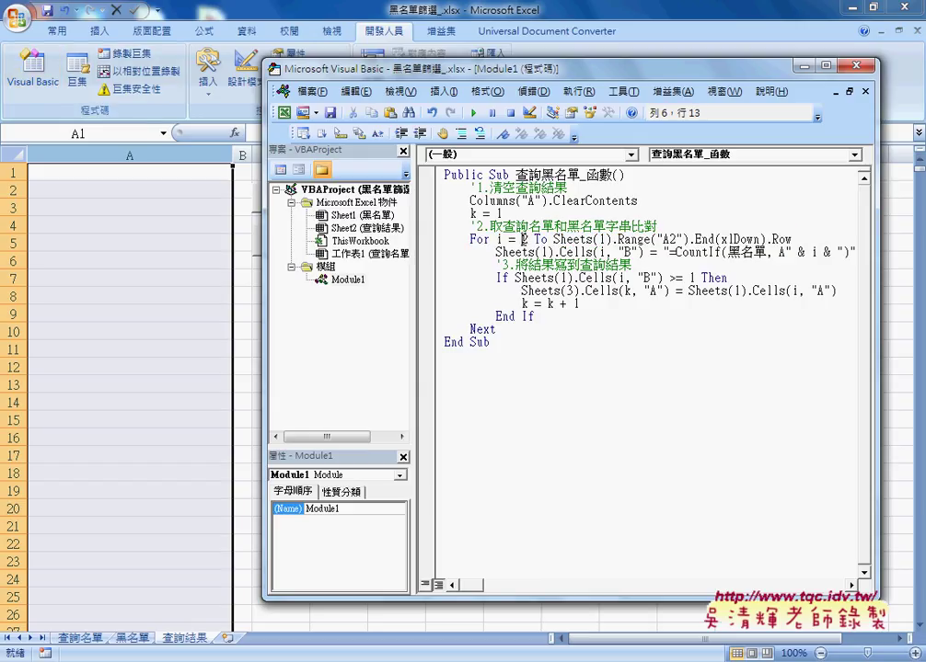
{"action": "left_click_drag", "start_coordinate": [553, 239], "coordinate": [608, 239]}
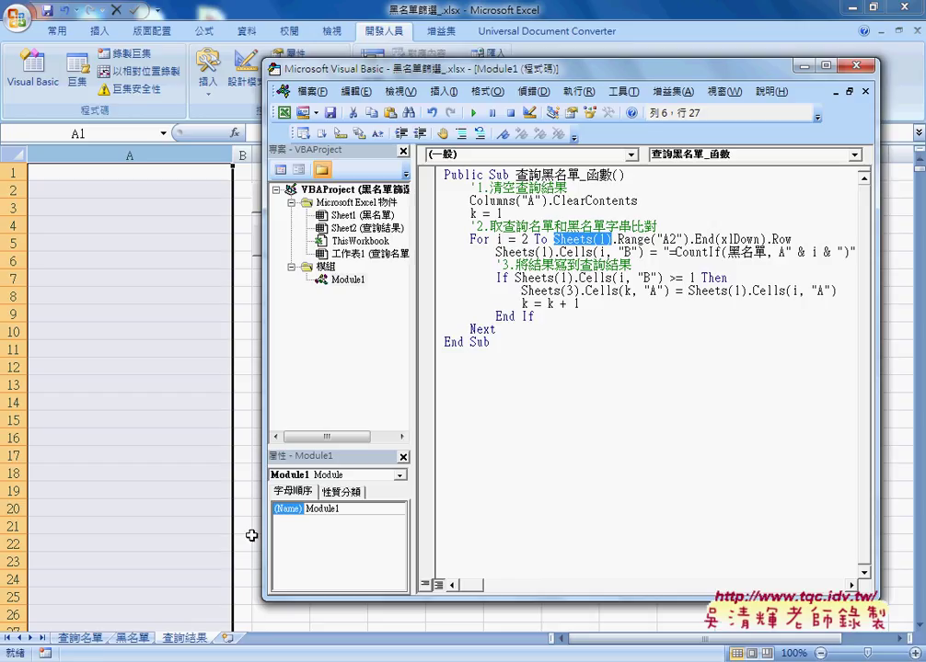
{"action": "double_click", "coordinate": [601, 239]}
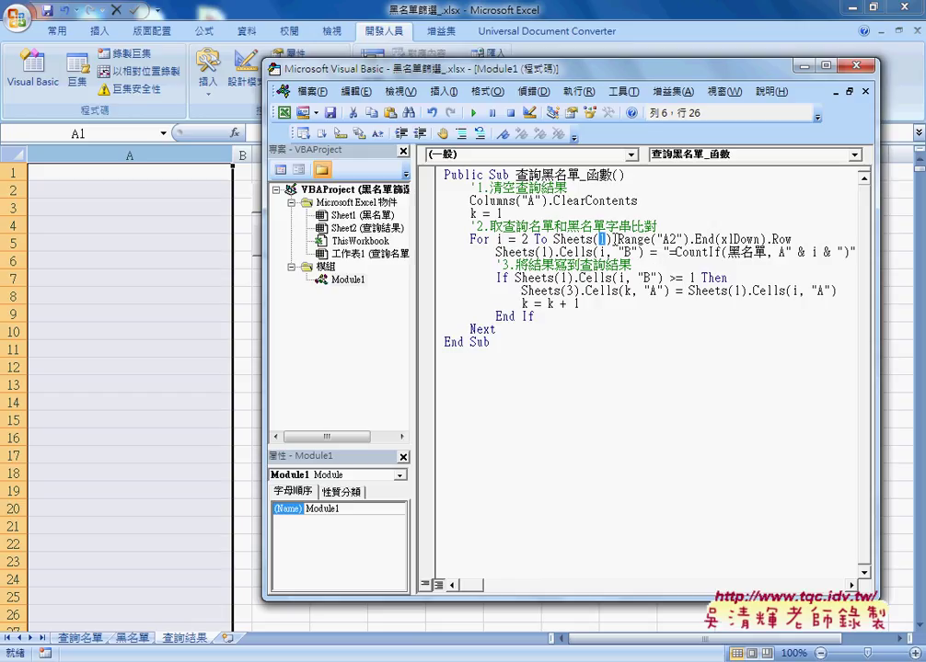
{"action": "left_click_drag", "start_coordinate": [611, 239], "coordinate": [792, 237]}
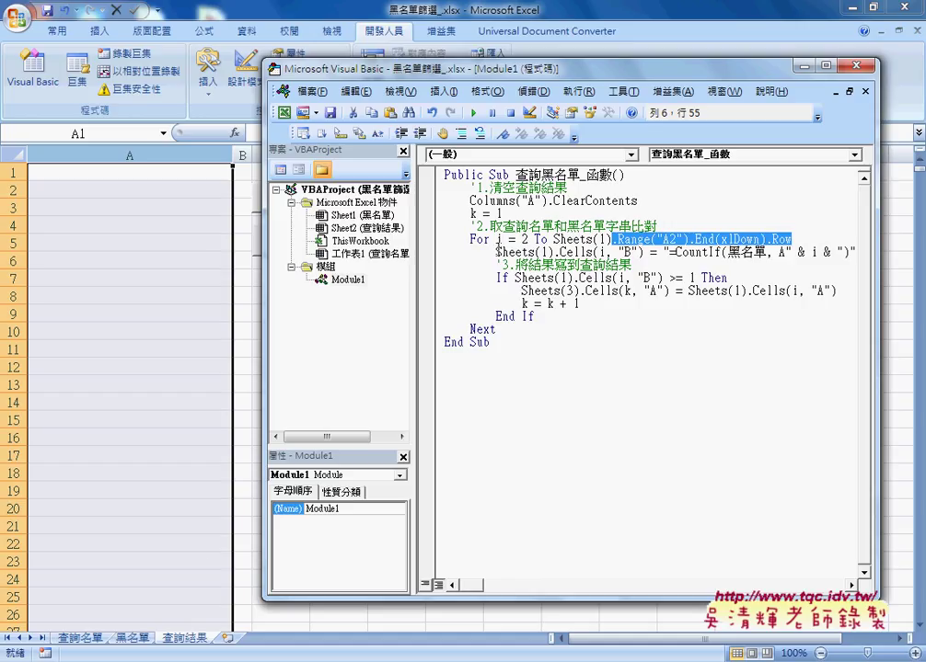
{"action": "left_click_drag", "start_coordinate": [671, 251], "coordinate": [848, 251]}
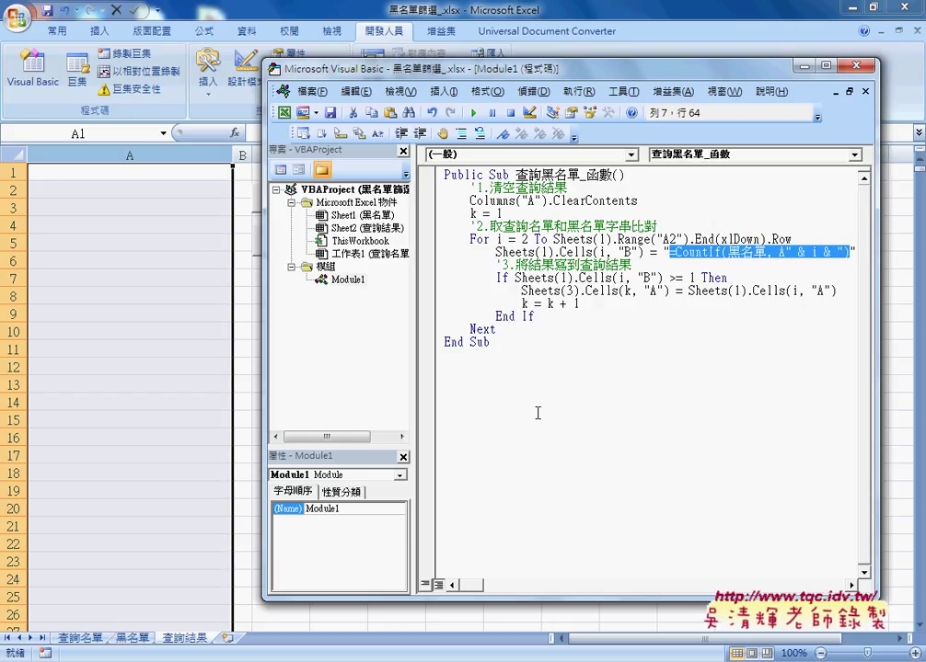
- View the COUNTIF formula in cell B2 of the 查詢名單 sheet, then return to 查詢結果
{"action": "left_click", "coordinate": [81, 637]}
{"action": "left_click", "coordinate": [303, 188]}
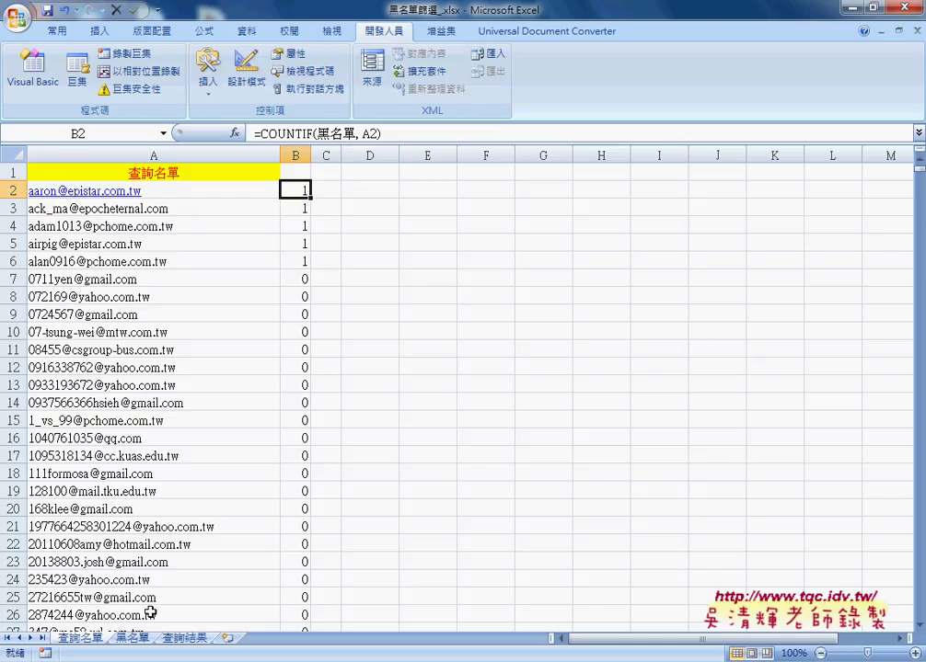
{"action": "left_click", "coordinate": [188, 638]}
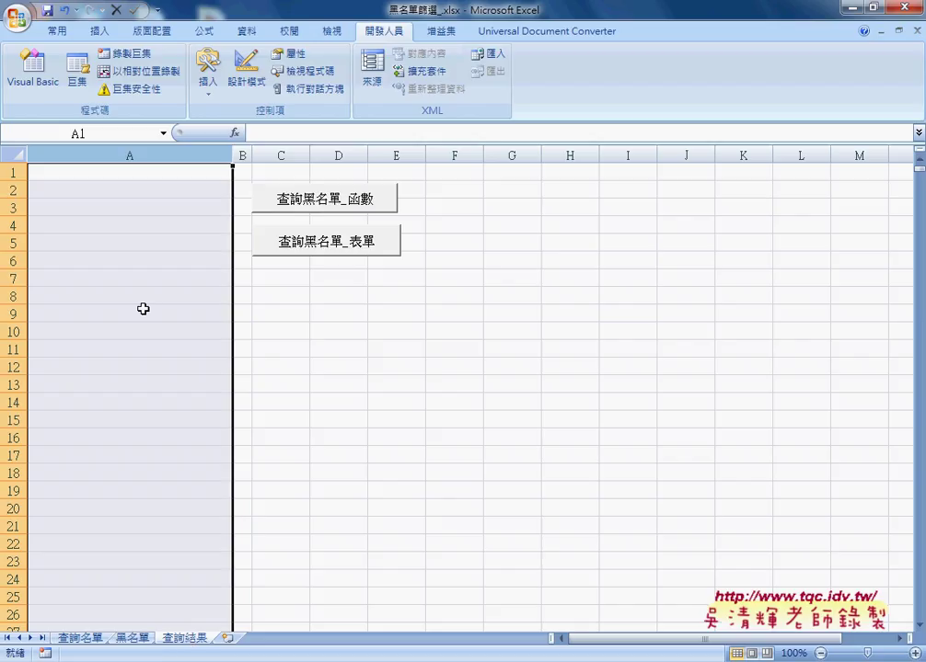
- Reopen the macro code and highlight Sheets(1), Cells(i, "B") and the If test on column B
{"action": "left_click", "coordinate": [40, 92]}
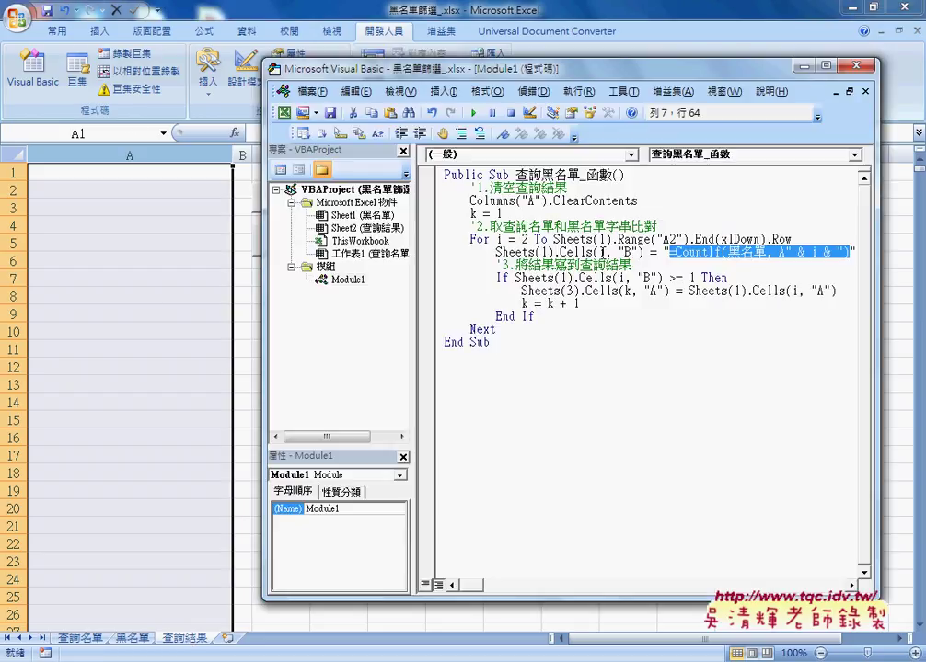
{"action": "left_click_drag", "start_coordinate": [496, 252], "coordinate": [553, 252]}
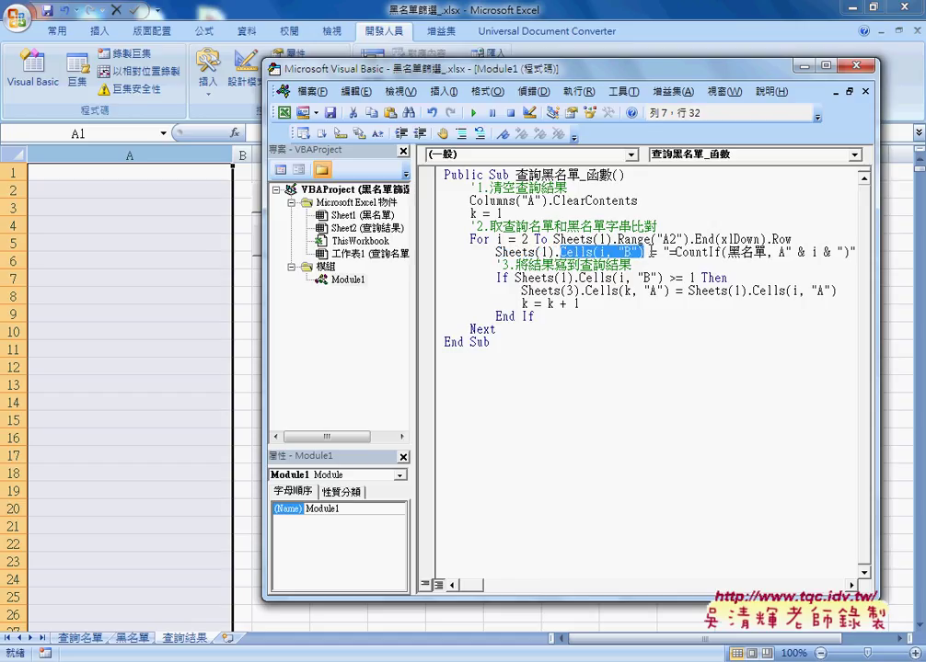
{"action": "left_click_drag", "start_coordinate": [669, 252], "coordinate": [845, 252]}
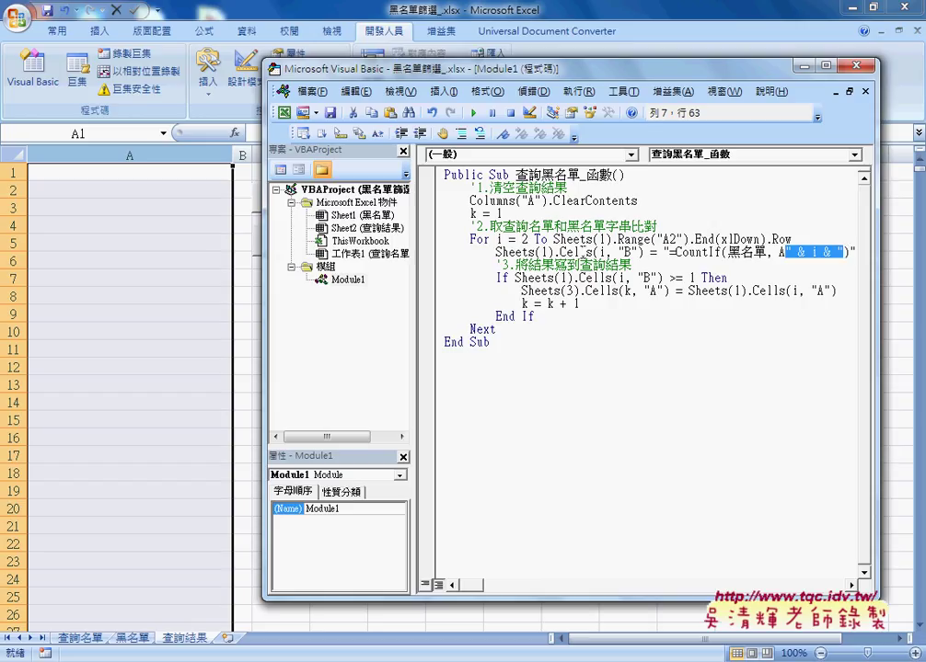
{"action": "left_click_drag", "start_coordinate": [515, 278], "coordinate": [695, 278]}
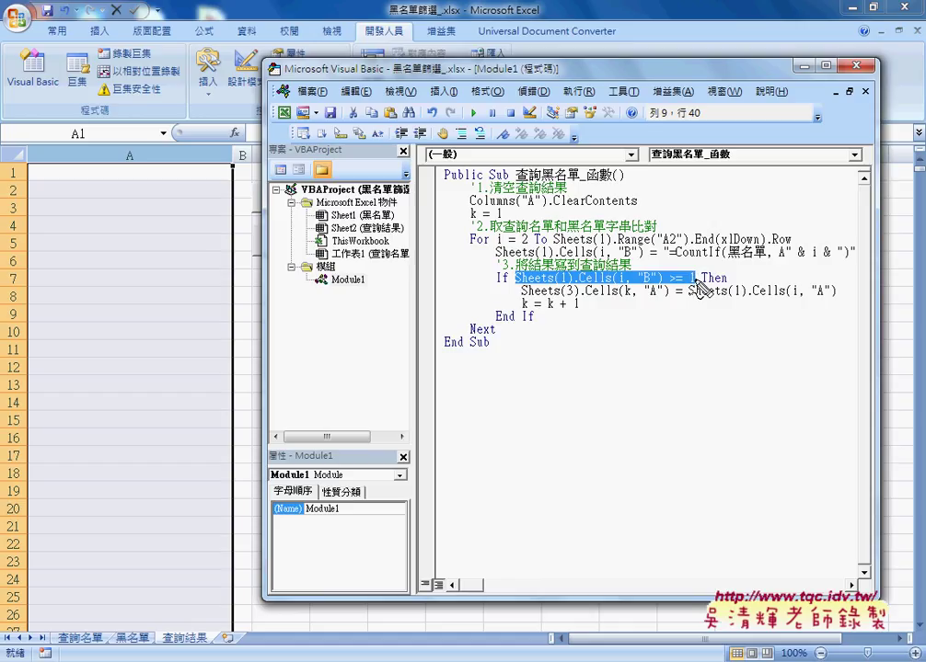
{"action": "mouse_move", "coordinate": [700, 287]}
{"action": "left_mouse_down"}
{"action": "mouse_move", "coordinate": [672, 313]}
{"action": "mouse_move", "coordinate": [677, 305]}
{"action": "left_mouse_up"}
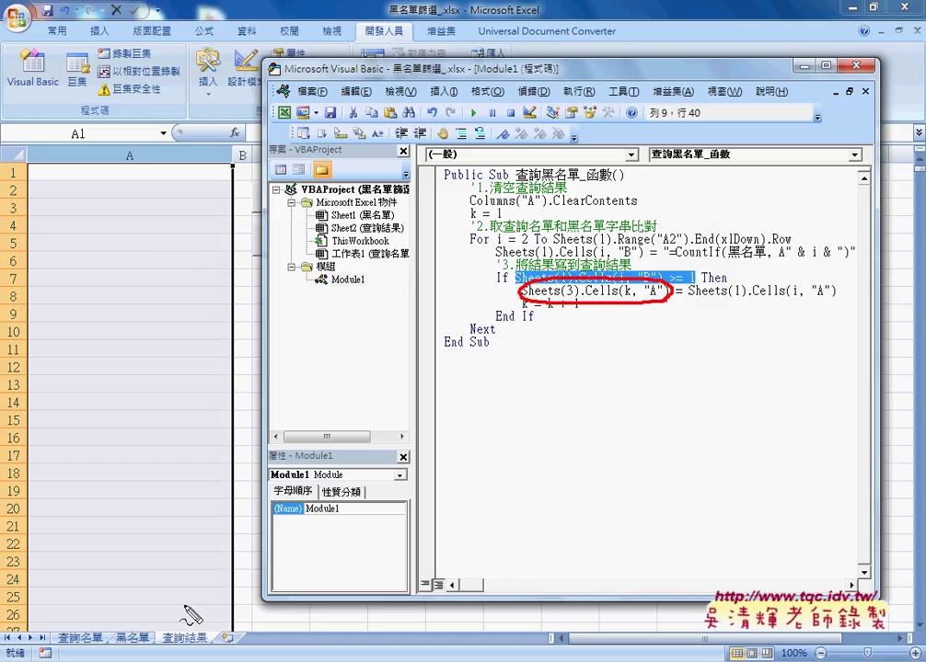
{"action": "left_click_drag", "start_coordinate": [193, 629], "coordinate": [185, 628]}
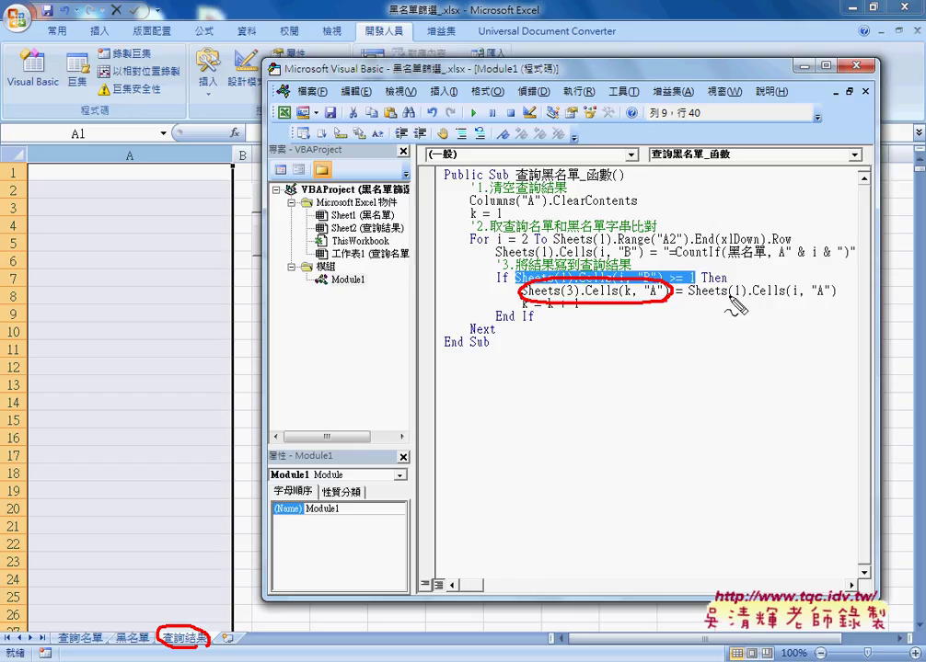
{"action": "mouse_move", "coordinate": [747, 299]}
{"action": "left_mouse_down"}
{"action": "mouse_move", "coordinate": [659, 308]}
{"action": "mouse_move", "coordinate": [747, 301]}
{"action": "left_mouse_up"}
{"action": "mouse_move", "coordinate": [92, 651]}
{"action": "left_mouse_down"}
{"action": "mouse_move", "coordinate": [56, 650]}
{"action": "mouse_move", "coordinate": [59, 626]}
{"action": "left_mouse_up"}
{"action": "left_click_drag", "start_coordinate": [763, 301], "coordinate": [832, 299]}
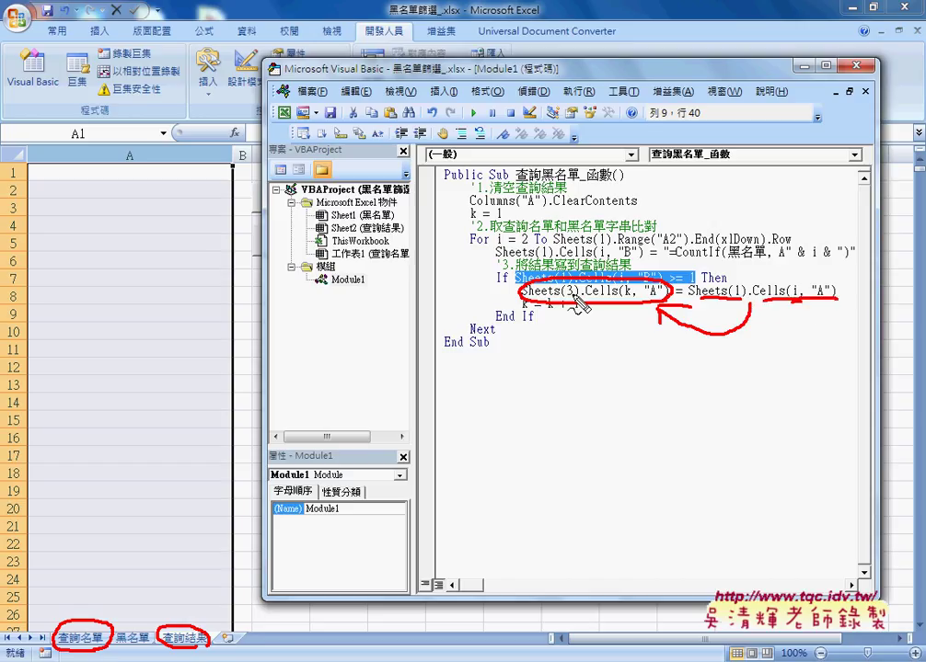
{"action": "mouse_move", "coordinate": [191, 179]}
{"action": "left_mouse_down"}
{"action": "mouse_move", "coordinate": [237, 164]}
{"action": "mouse_move", "coordinate": [195, 179]}
{"action": "left_mouse_up"}
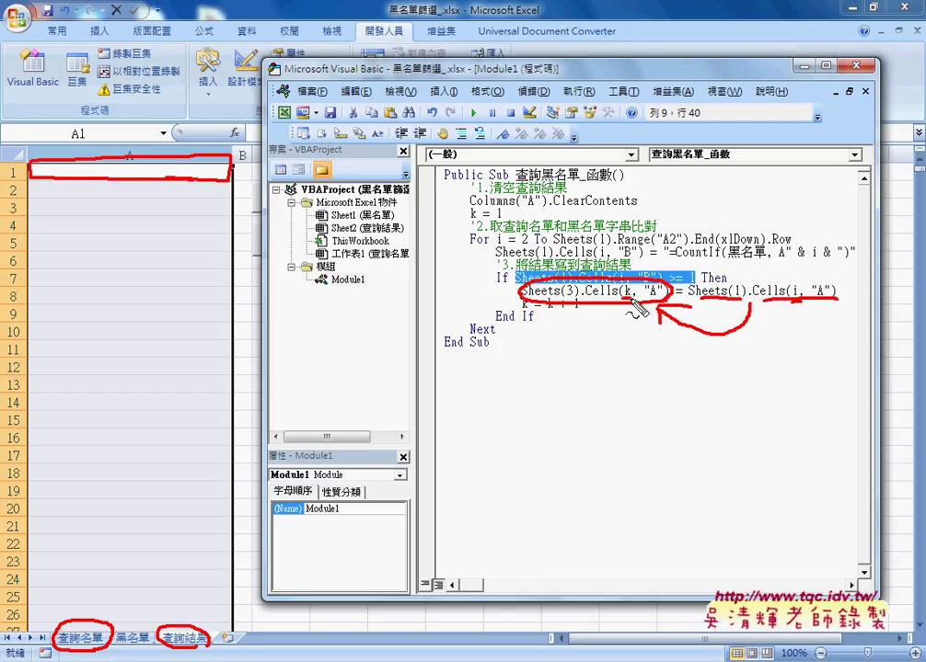
{"action": "left_click_drag", "start_coordinate": [468, 217], "coordinate": [502, 218]}
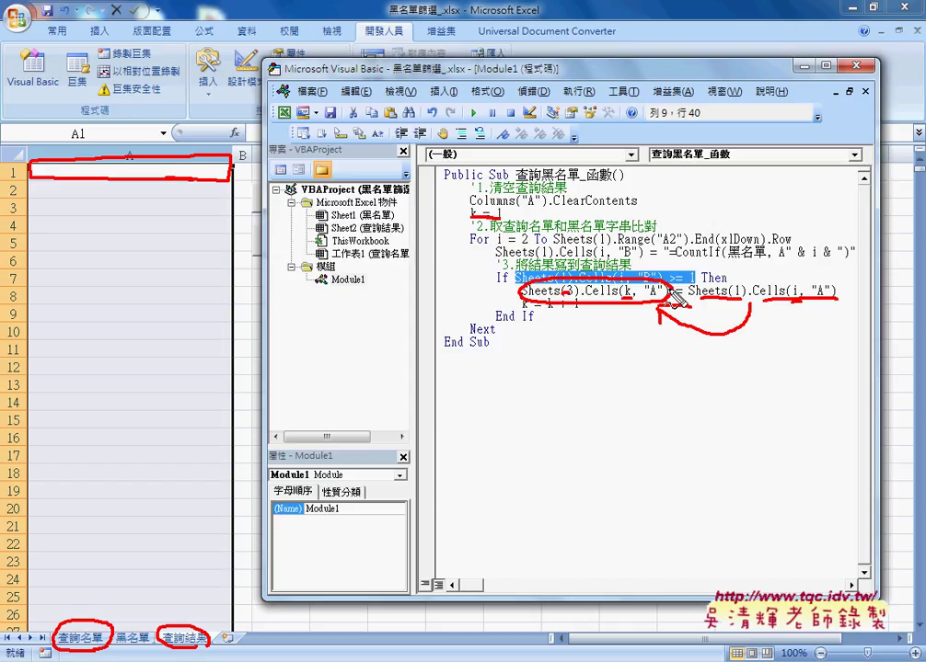
{"action": "key", "text": "Escape"}
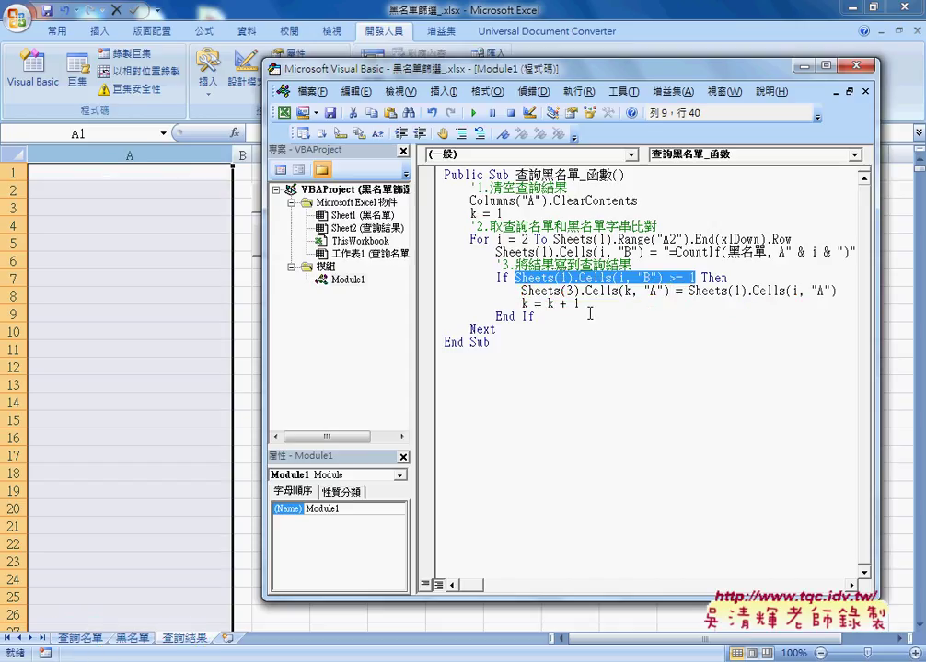
- Highlight the k = k + 1 line, move the code window aside, and run 查詢黑名單_函數 with F5
{"action": "left_click_drag", "start_coordinate": [579, 304], "coordinate": [521, 304]}
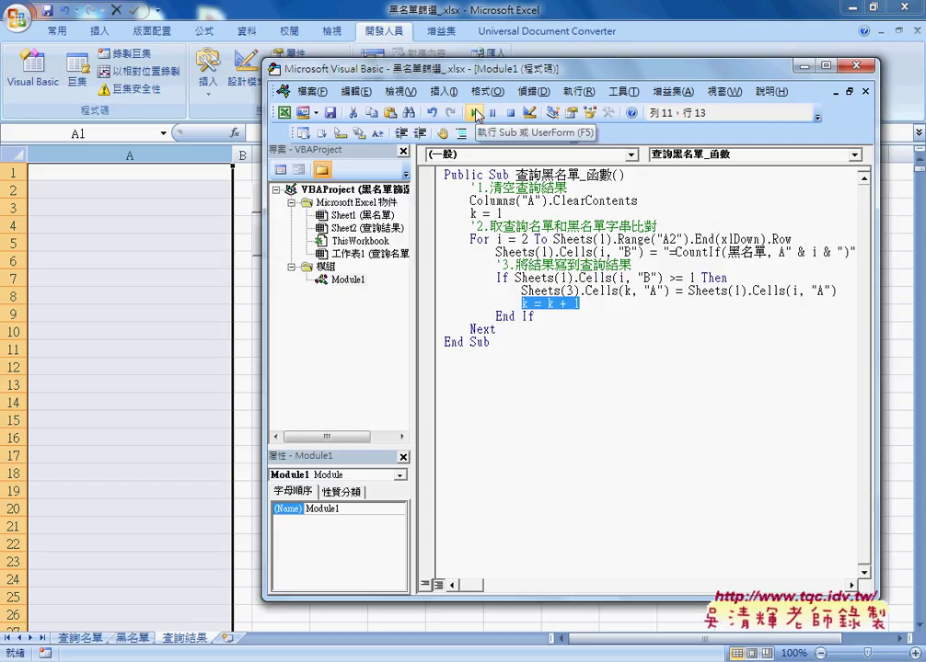
{"action": "left_click_drag", "start_coordinate": [377, 68], "coordinate": [438, 68]}
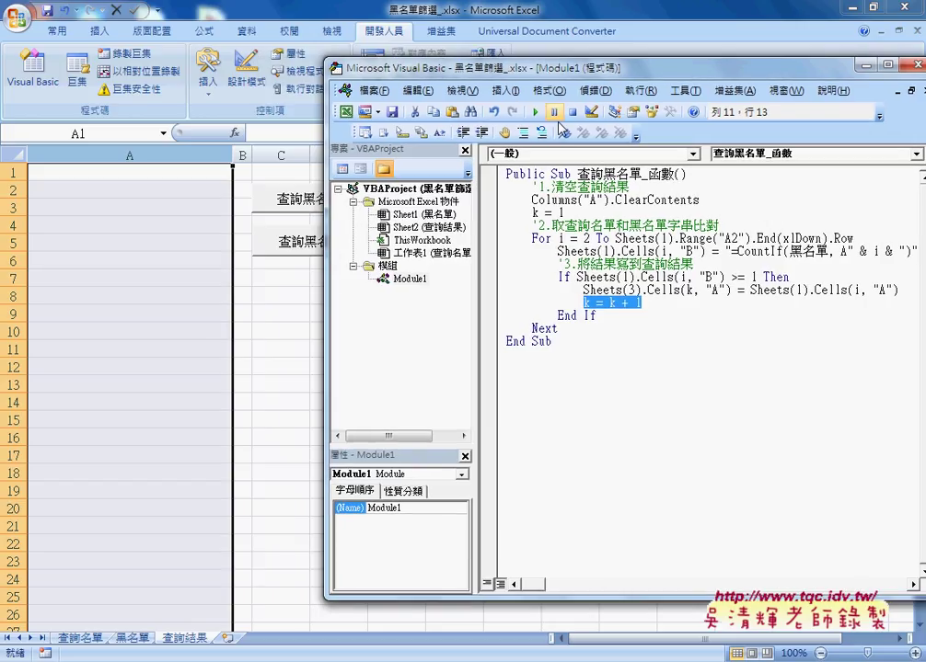
{"action": "key", "text": "F5"}
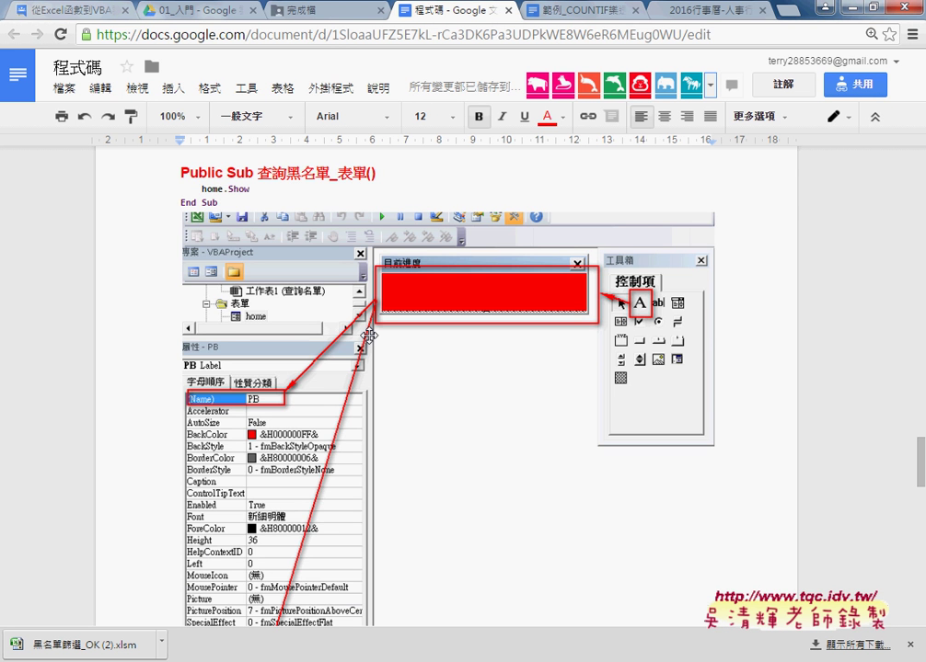
{"action": "scroll", "coordinate": [290, 264], "scroll_direction": "up", "scroll_amount": 2}
{"action": "left_click_drag", "start_coordinate": [290, 337], "coordinate": [331, 337]}
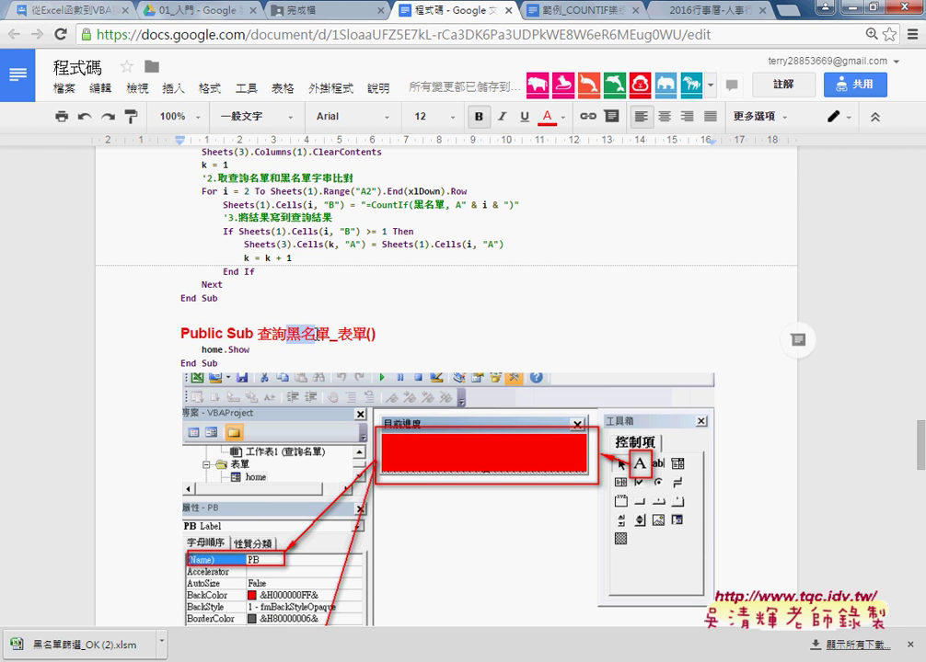
{"action": "left_click", "coordinate": [343, 334]}
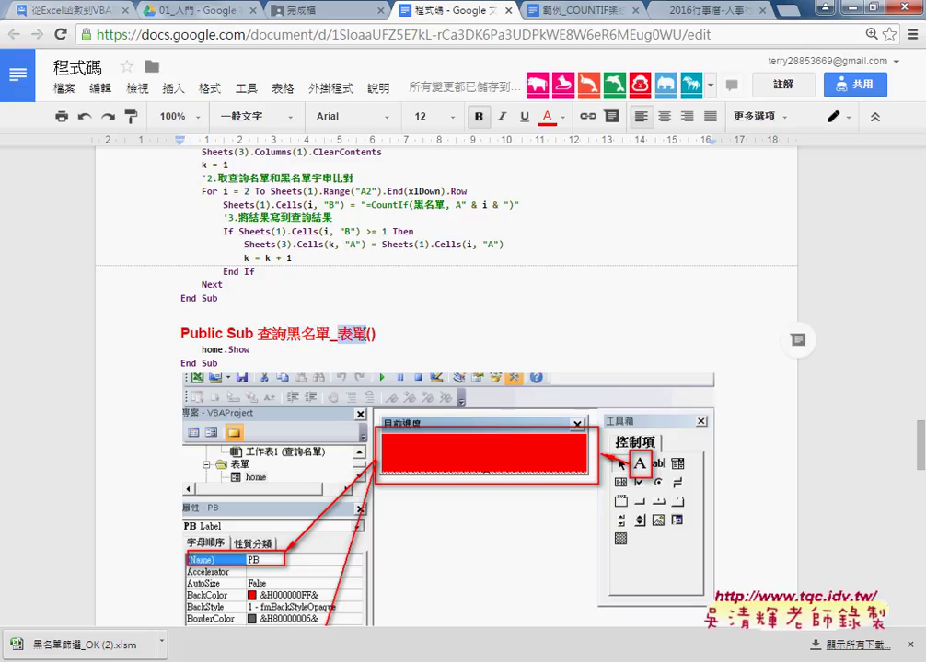
{"action": "scroll", "coordinate": [464, 455], "scroll_direction": "down", "scroll_amount": 1}
{"action": "scroll", "coordinate": [416, 405], "scroll_direction": "down", "scroll_amount": 1}
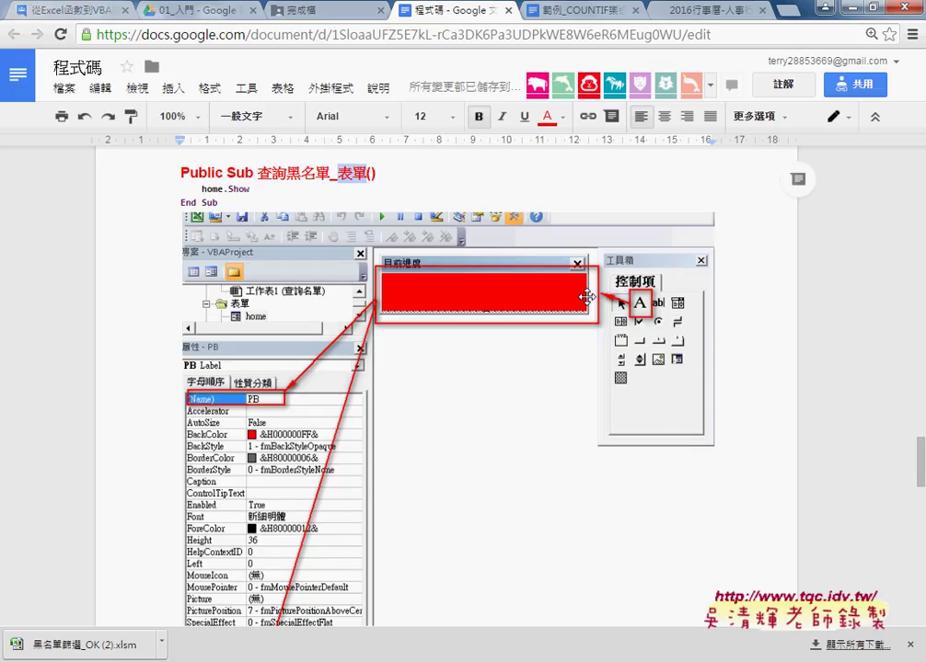
- In the 程式碼 document, highlight Public Sub 查詢黑名單_函數() through its End Sub
{"action": "scroll", "coordinate": [586, 297], "scroll_direction": "up", "scroll_amount": 3}
{"action": "scroll", "coordinate": [587, 297], "scroll_direction": "up", "scroll_amount": 4}
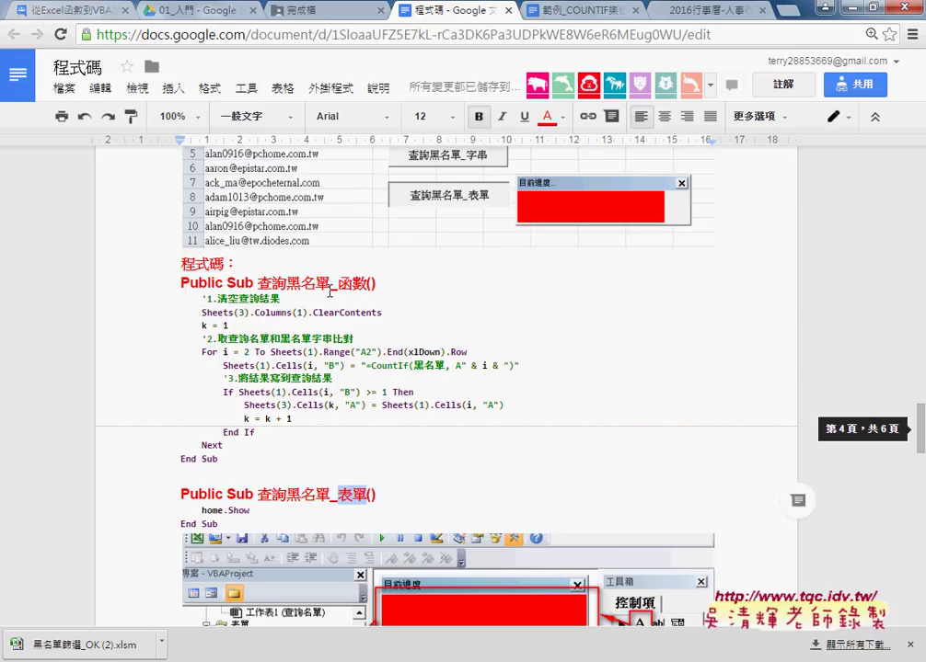
{"action": "left_click_drag", "start_coordinate": [182, 278], "coordinate": [267, 458]}
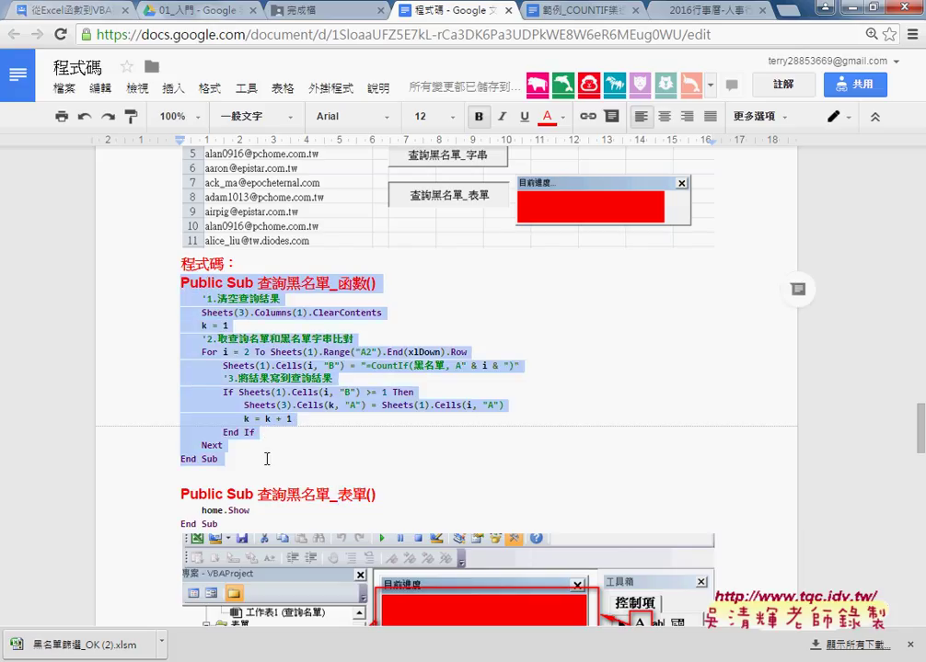